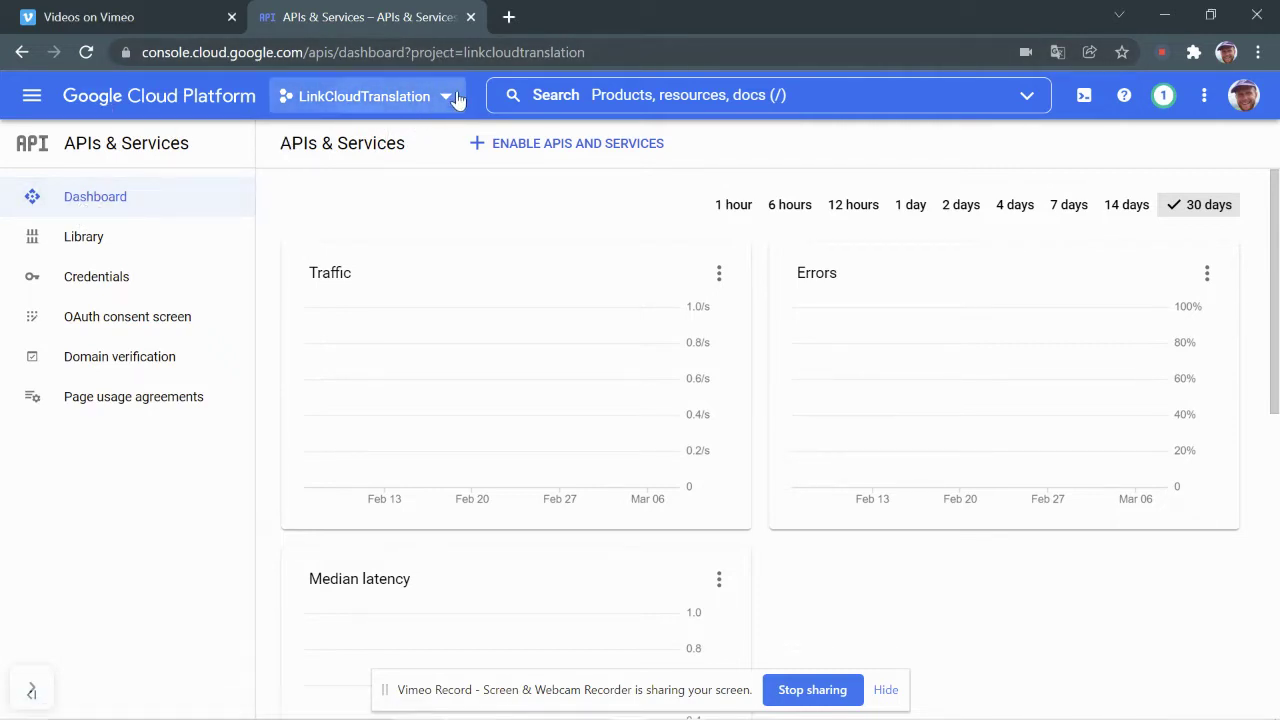
Step: Select the LinkCloudTranslation project and view its API credentials
click(457, 97)
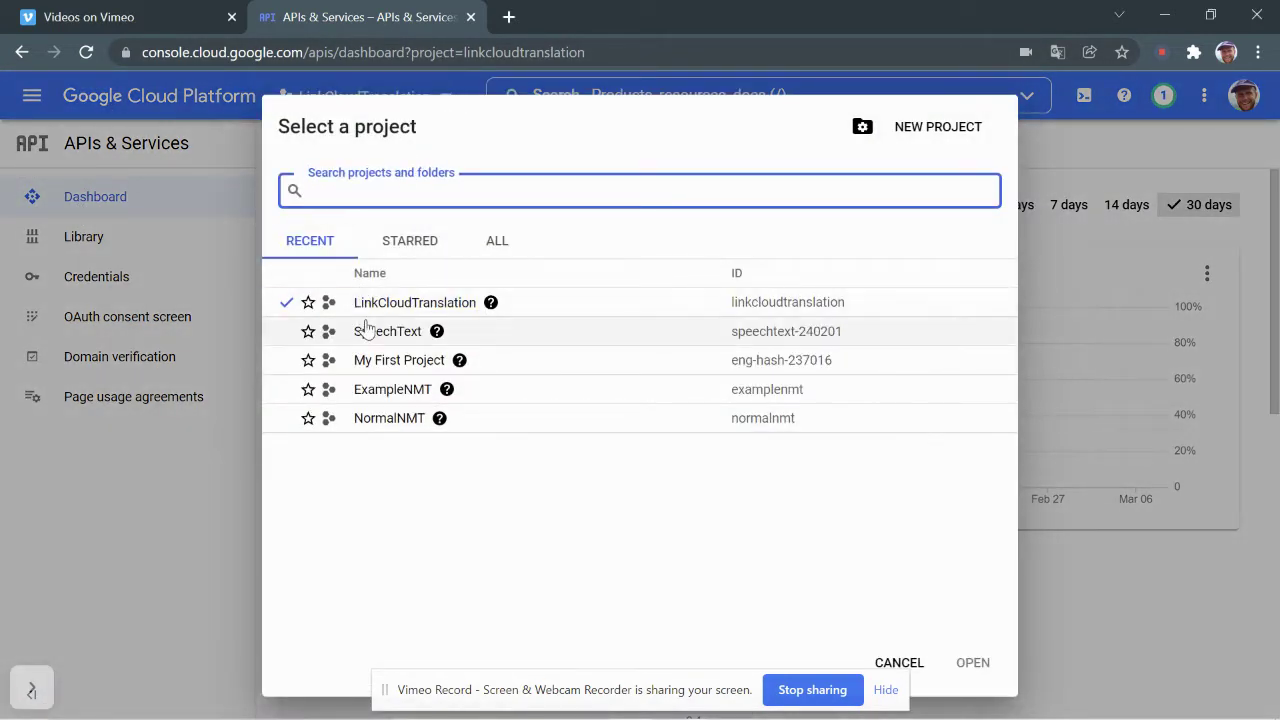
click(400, 306)
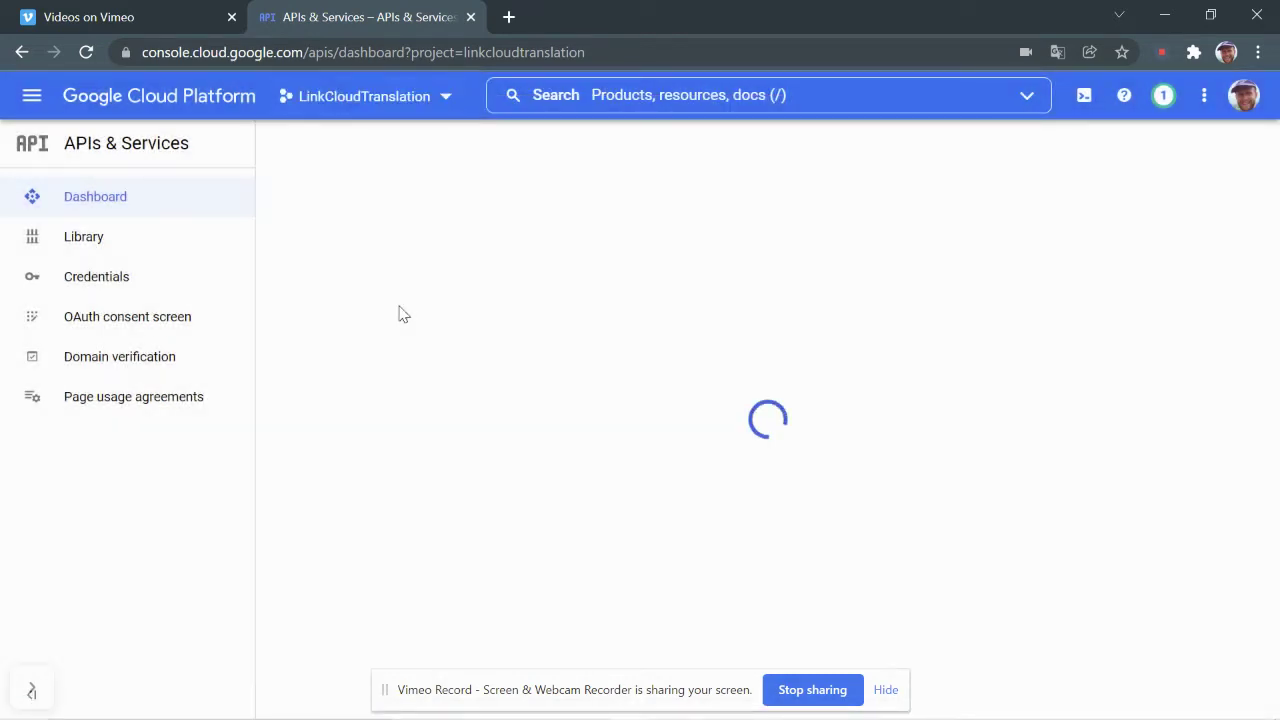
click(74, 279)
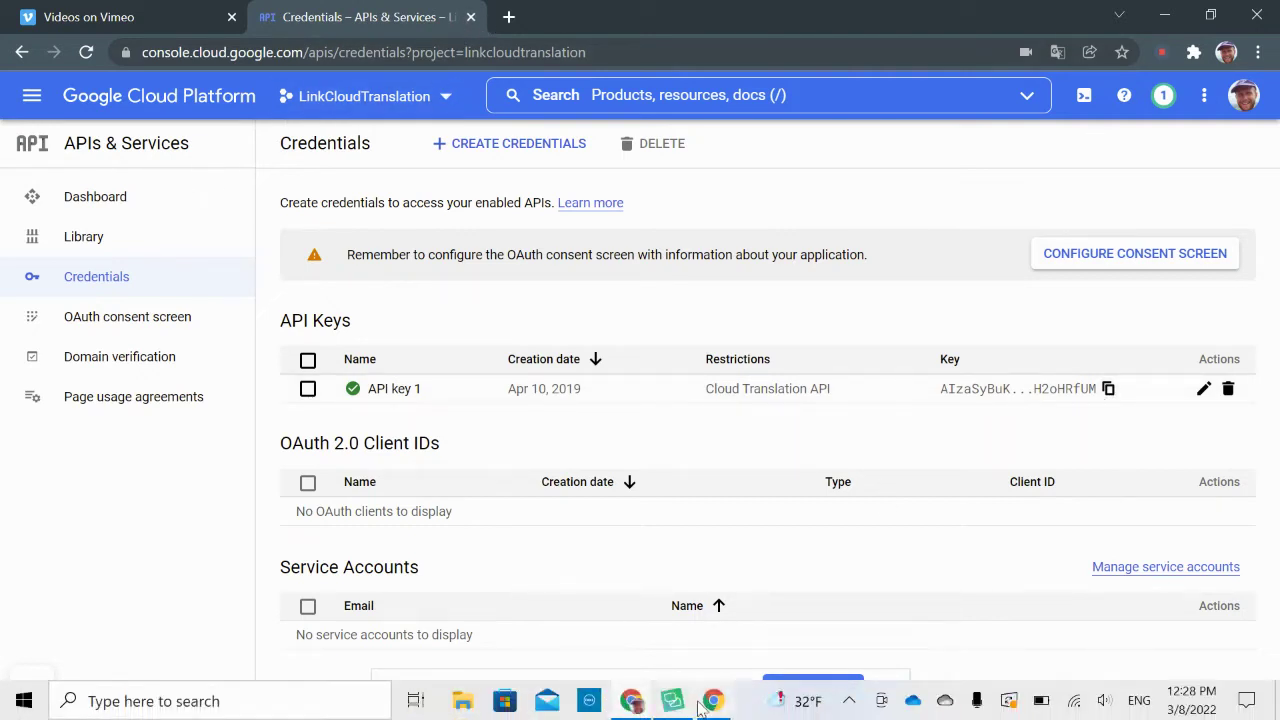
Step: Switch to SDL Trados Studio and start a new project named "Use MT"
click(673, 702)
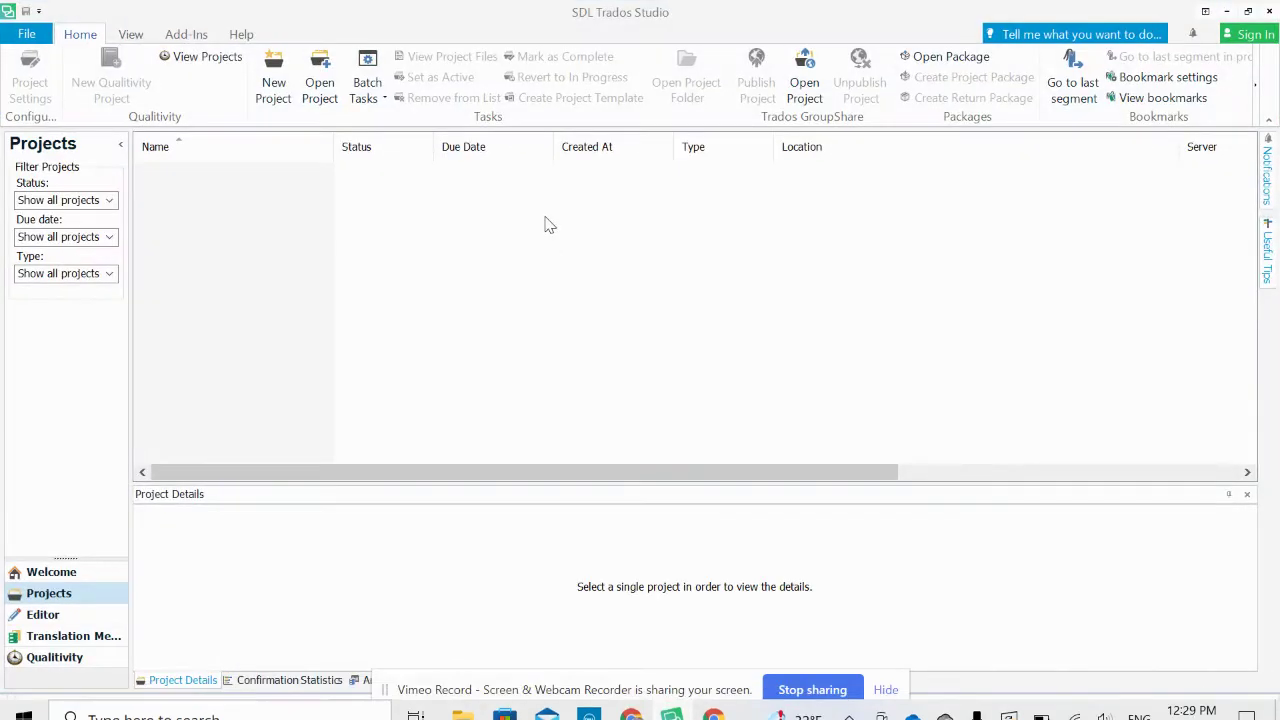
click(274, 88)
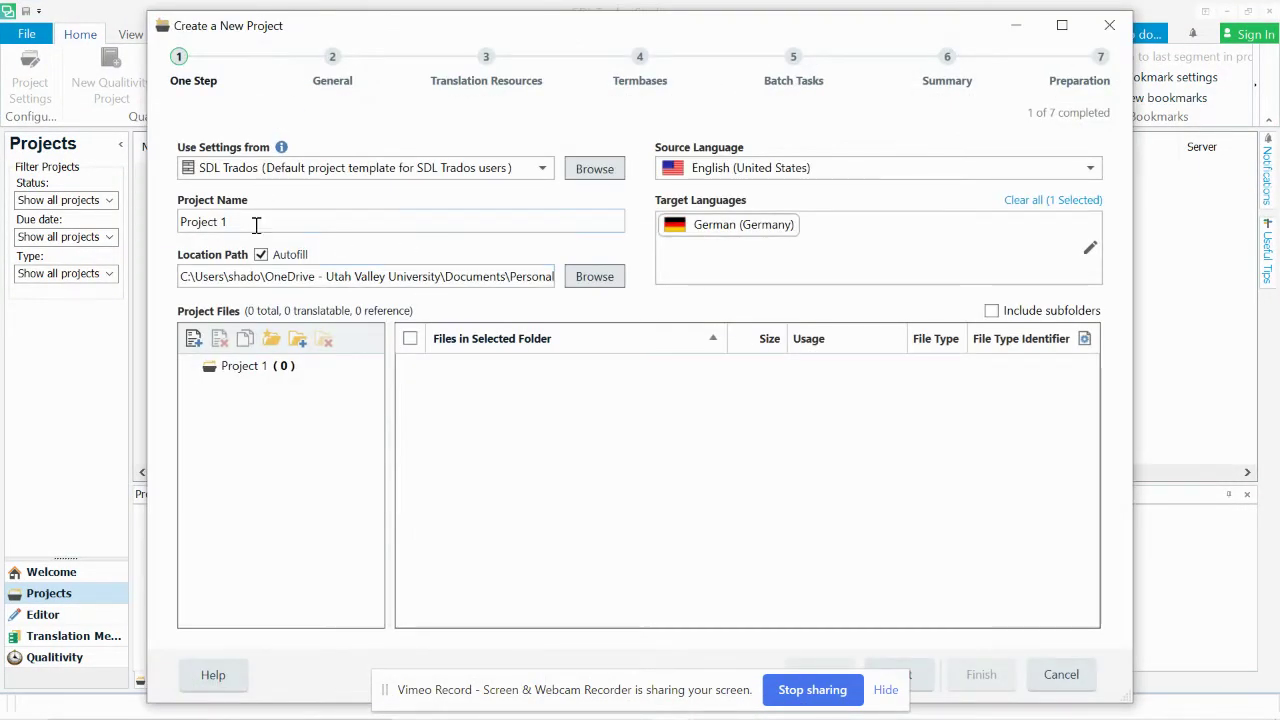
drag(257, 223, 100, 220)
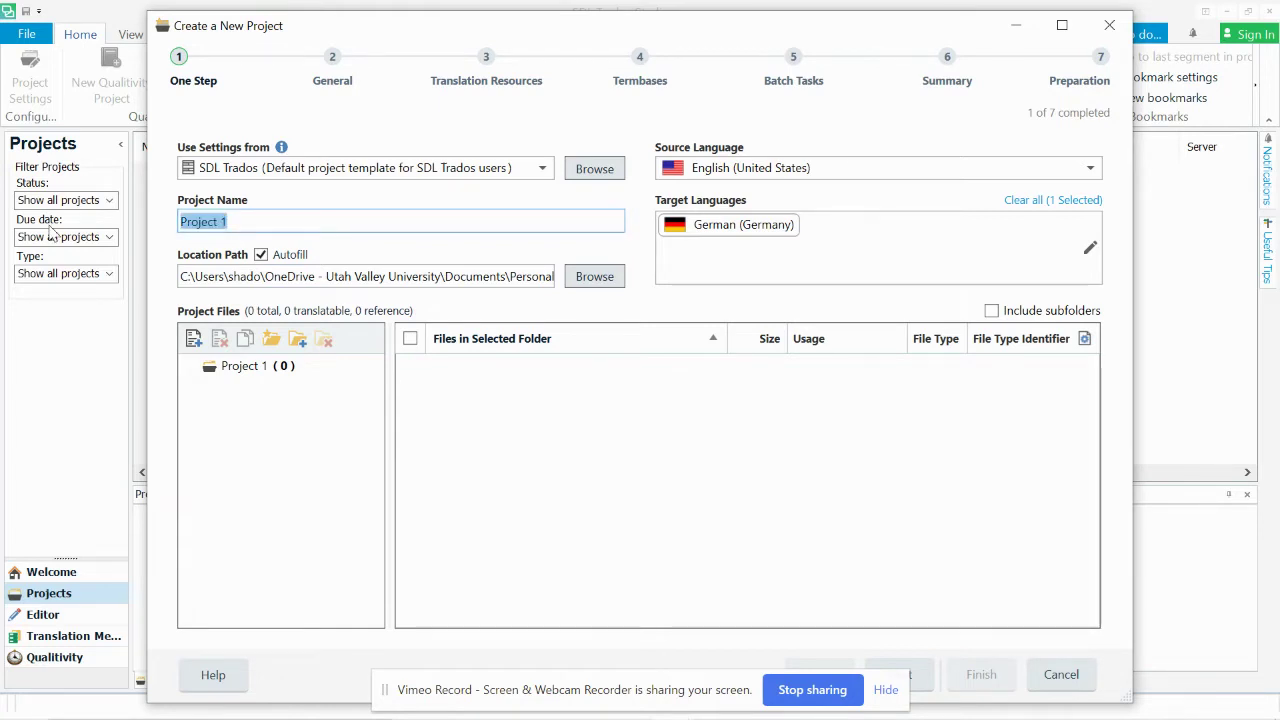
text(Use MT)
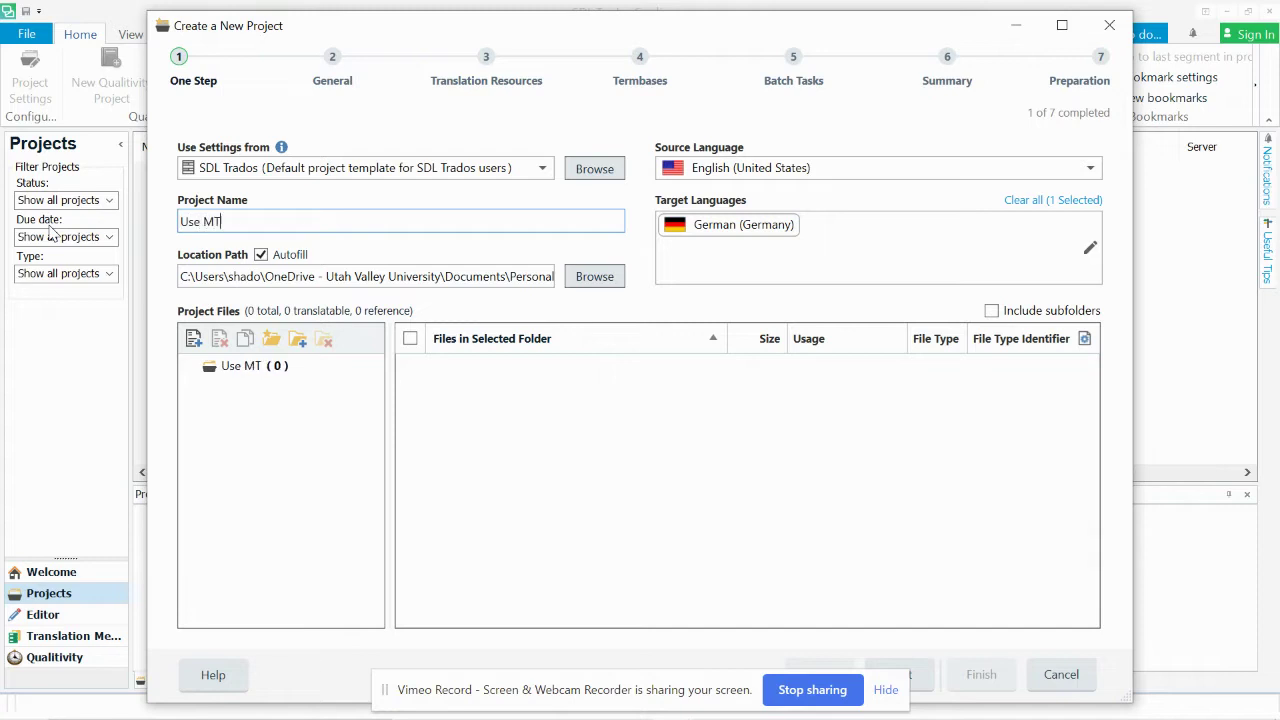
key(BackSpace)
Step: Set the new project's source language to Portuguese (Brazil)
click(870, 231)
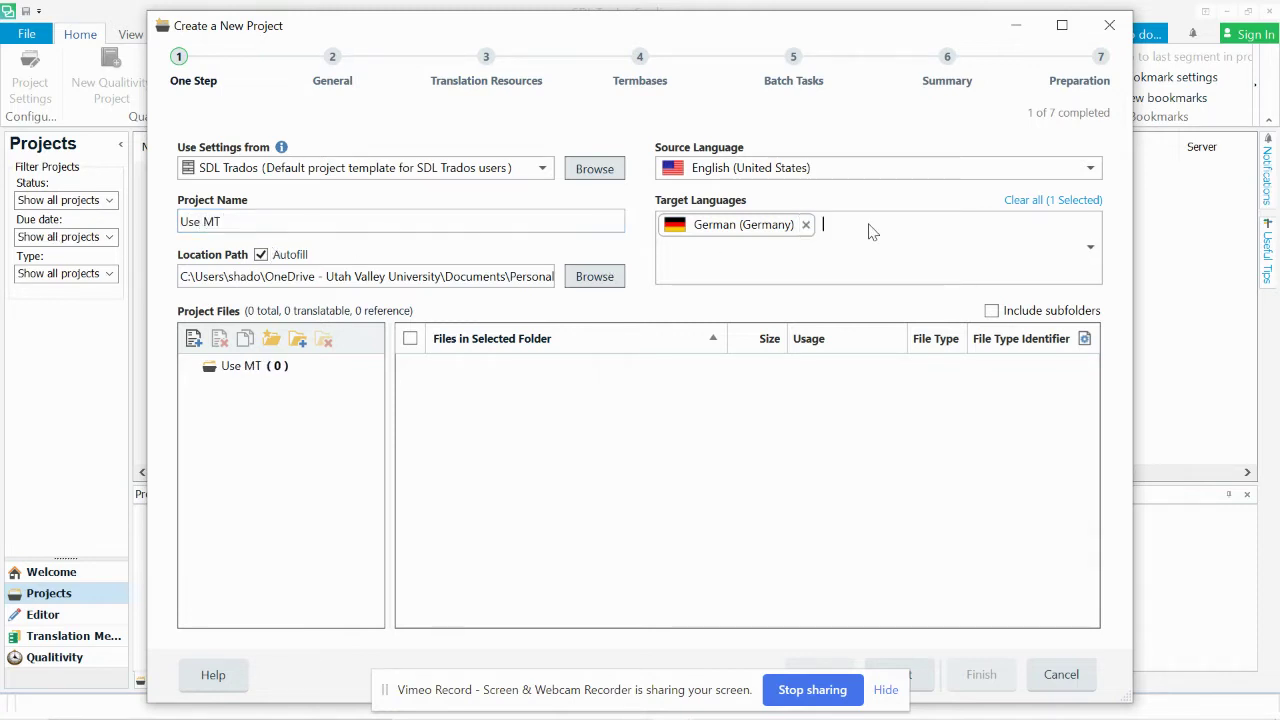
click(815, 175)
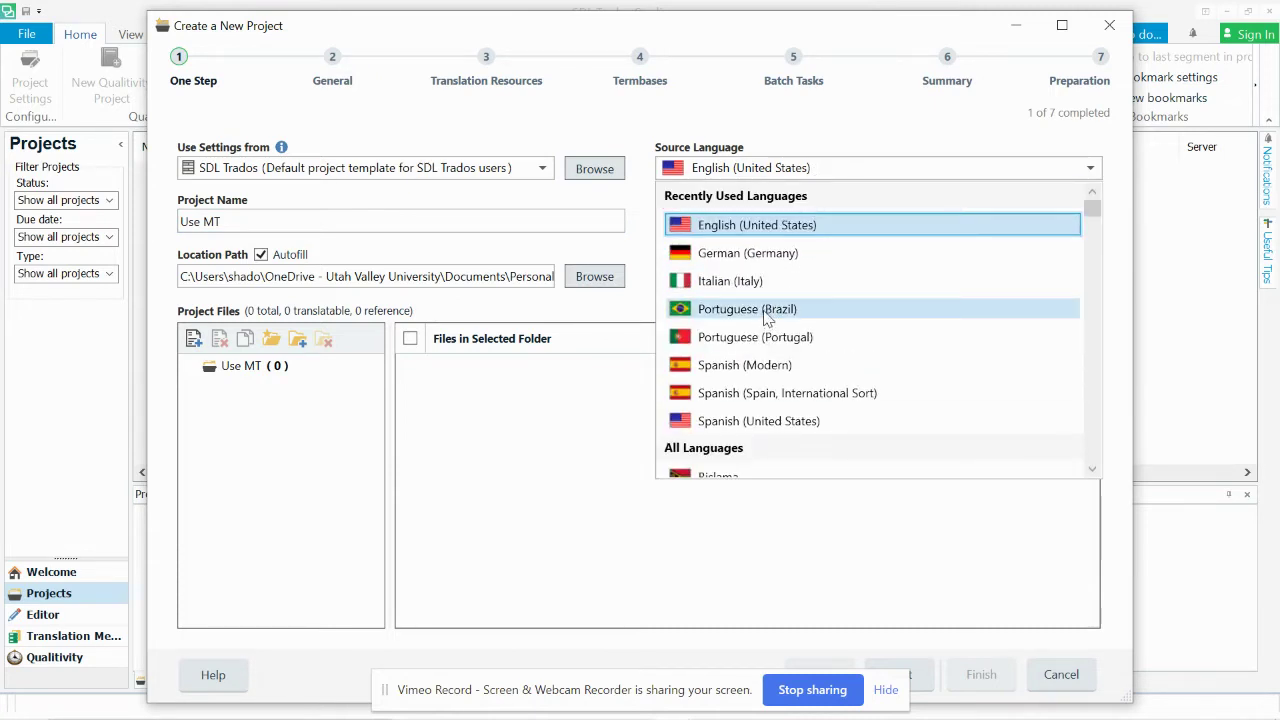
click(767, 312)
Step: Clear the existing target language and set the targets to English (United States) and German (Germany)
click(797, 234)
click(806, 225)
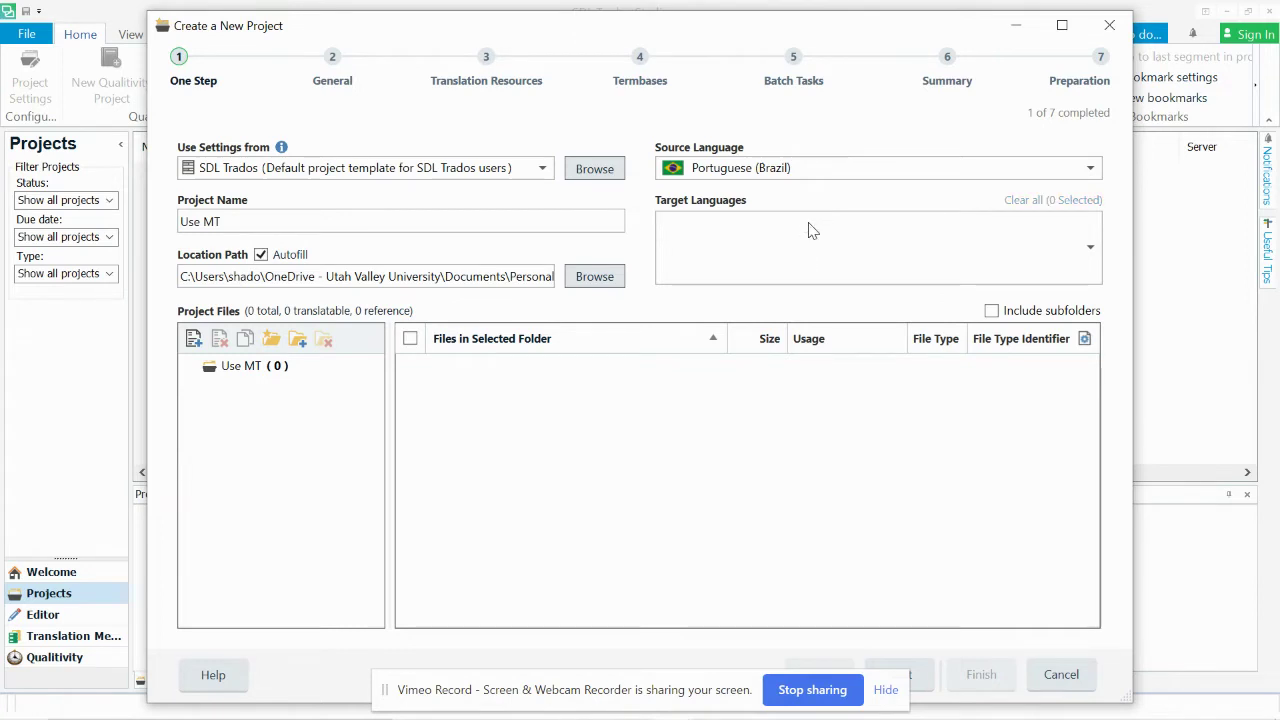
click(726, 224)
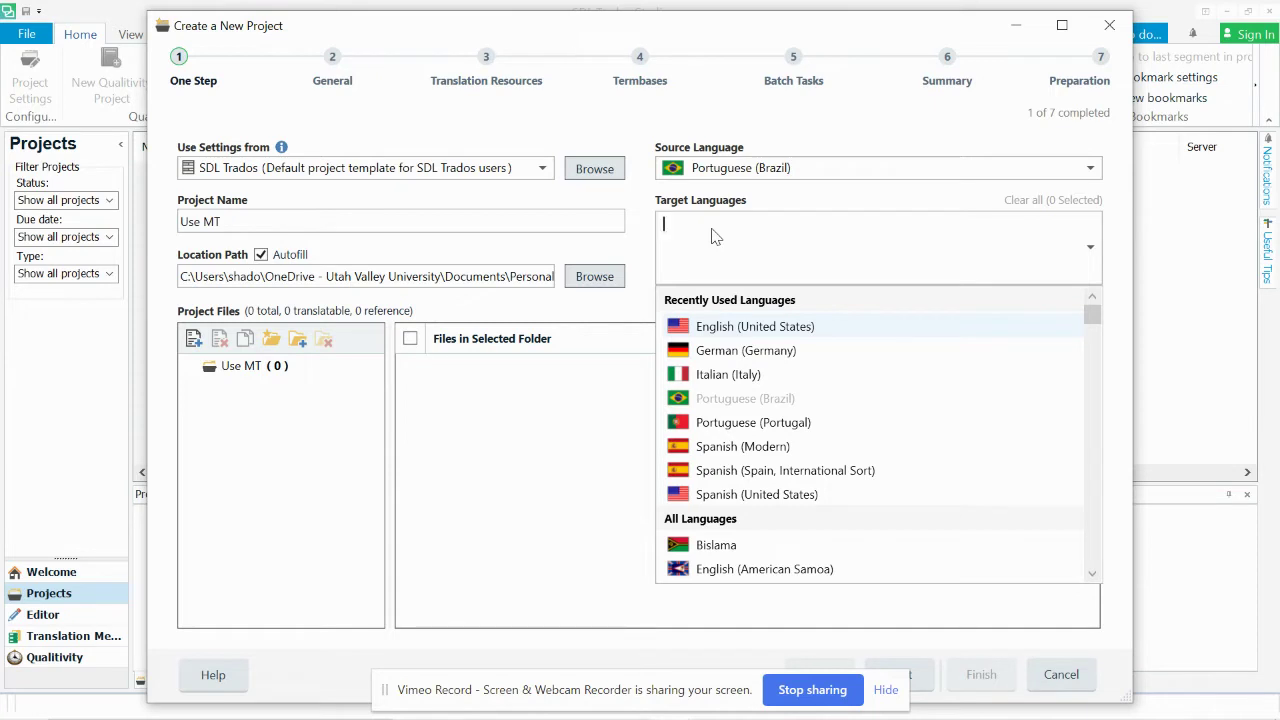
text(Eng)
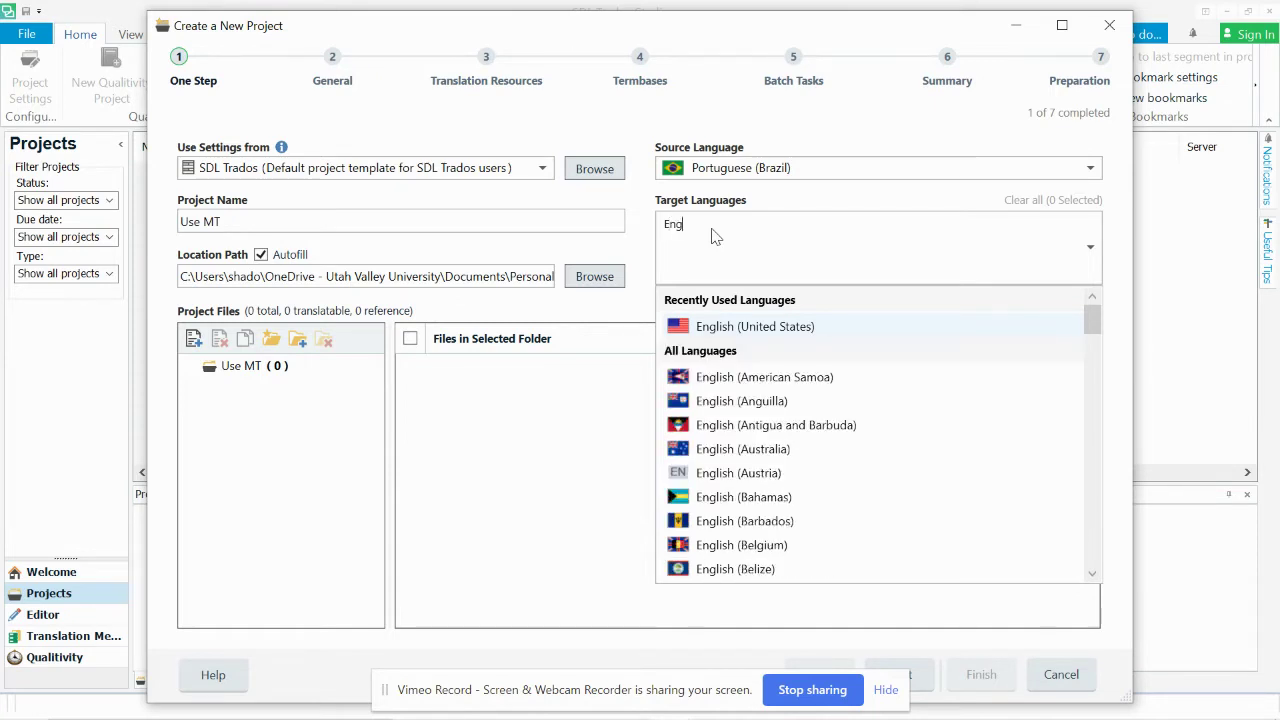
key(Return)
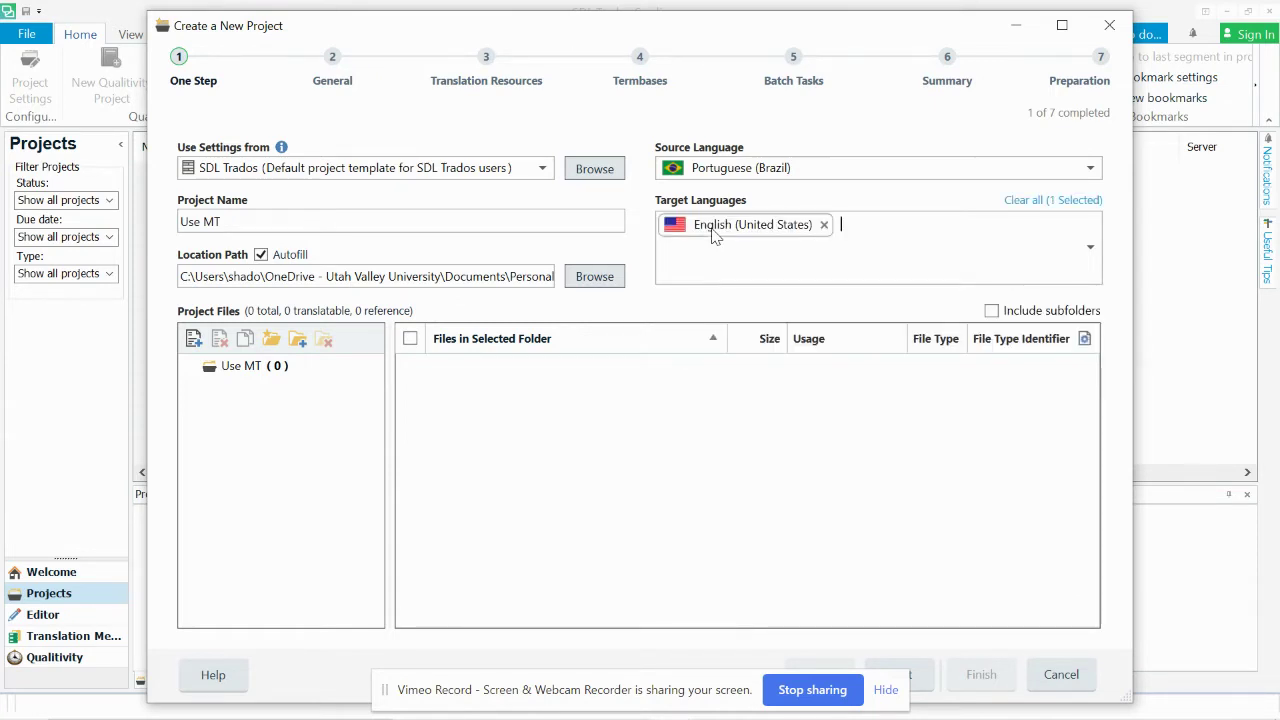
text(Germ)
key(Return)
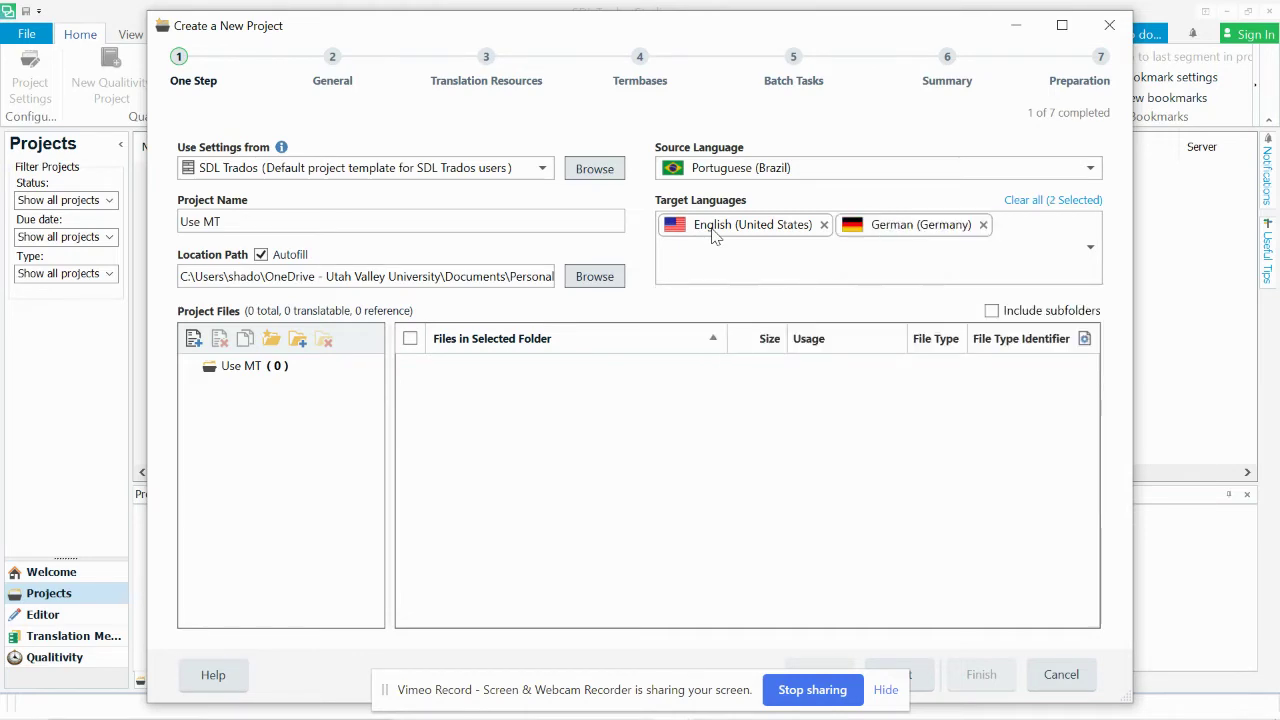
Step: Add the Word document "O que China tem a perder ao apoiar Rússia" from the Desktop to the project files
click(194, 341)
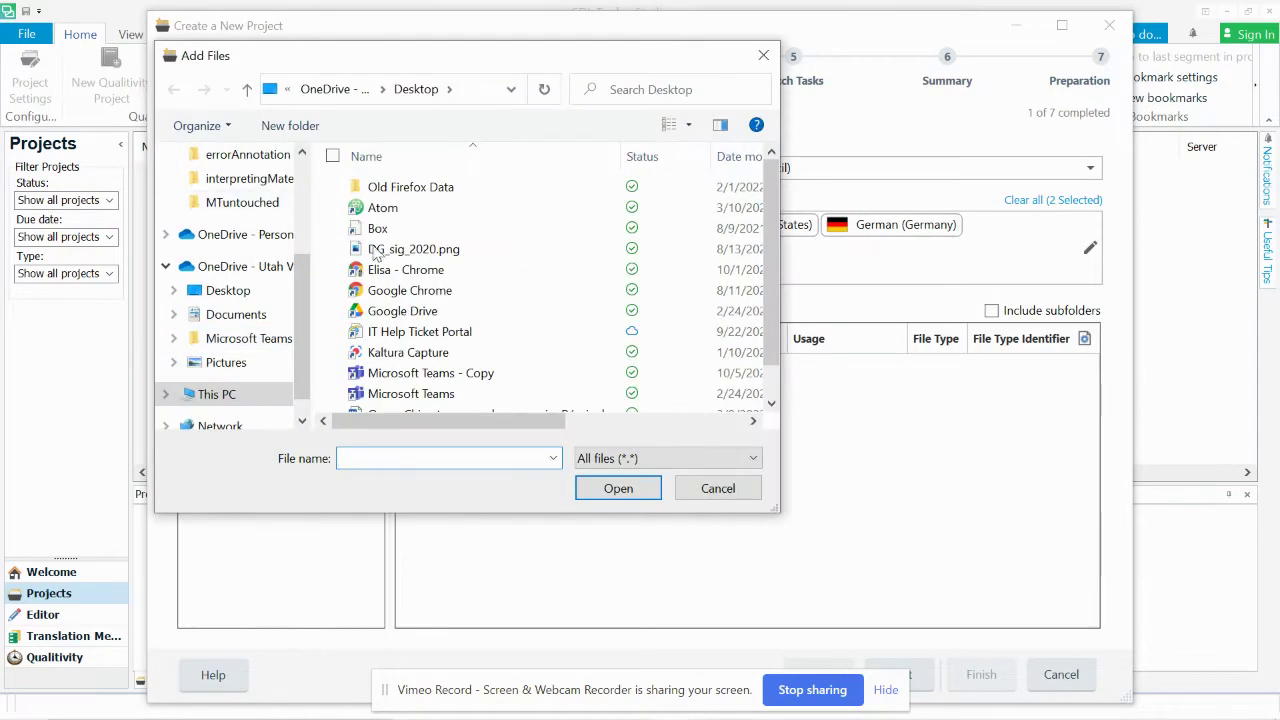
scroll(458, 325, down, 1)
click(463, 386)
click(620, 489)
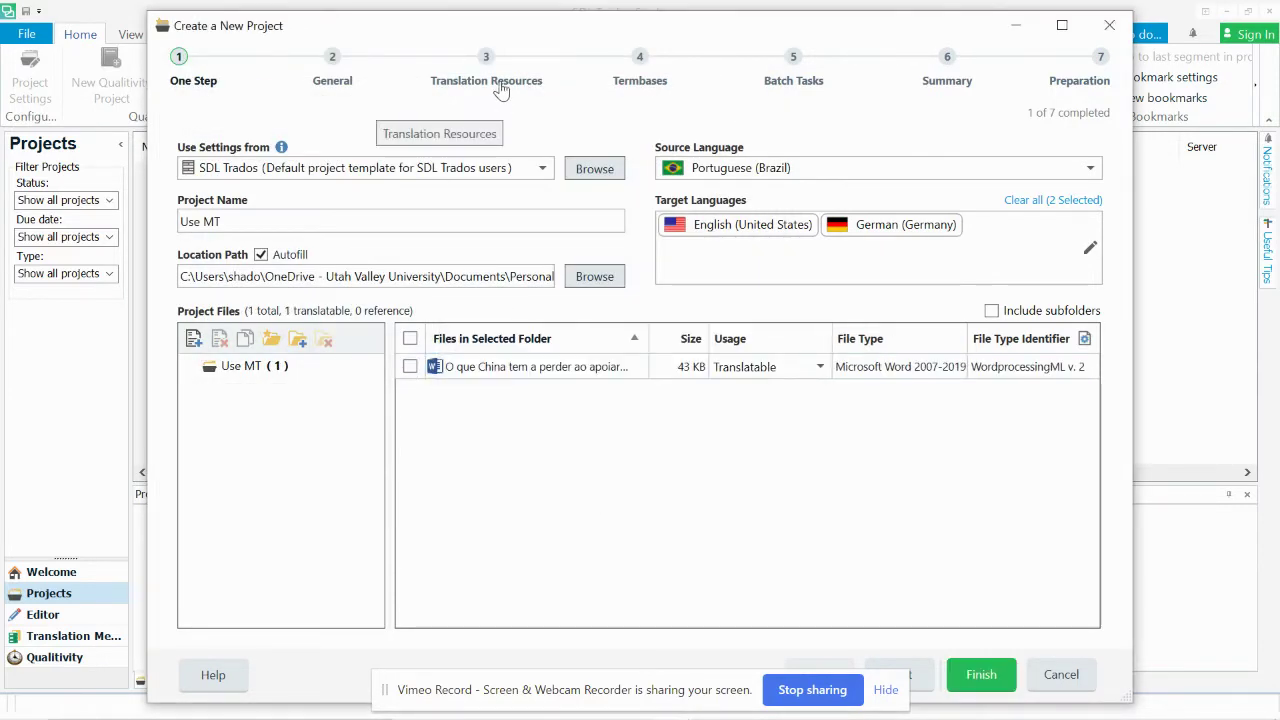
Step: Add Google Cloud Translation API as a translation provider for all language pairs, accepting the third-party connection and using the Neural MT model
click(485, 58)
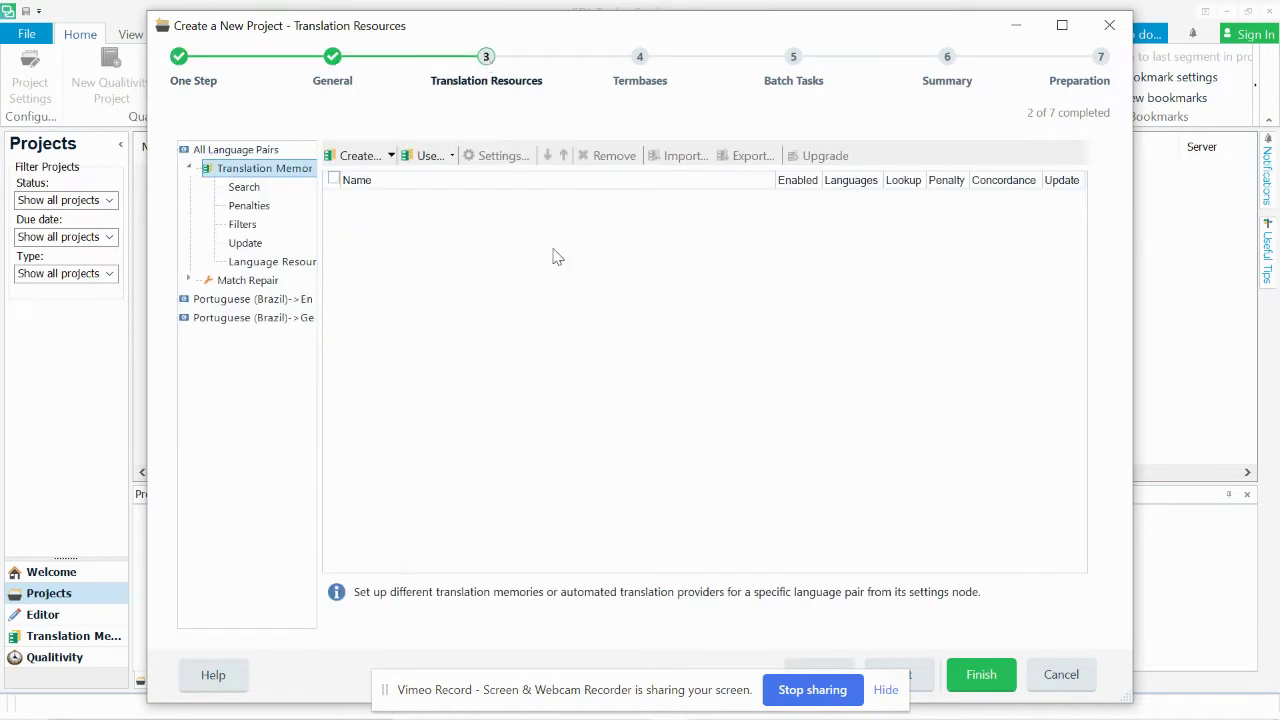
click(451, 157)
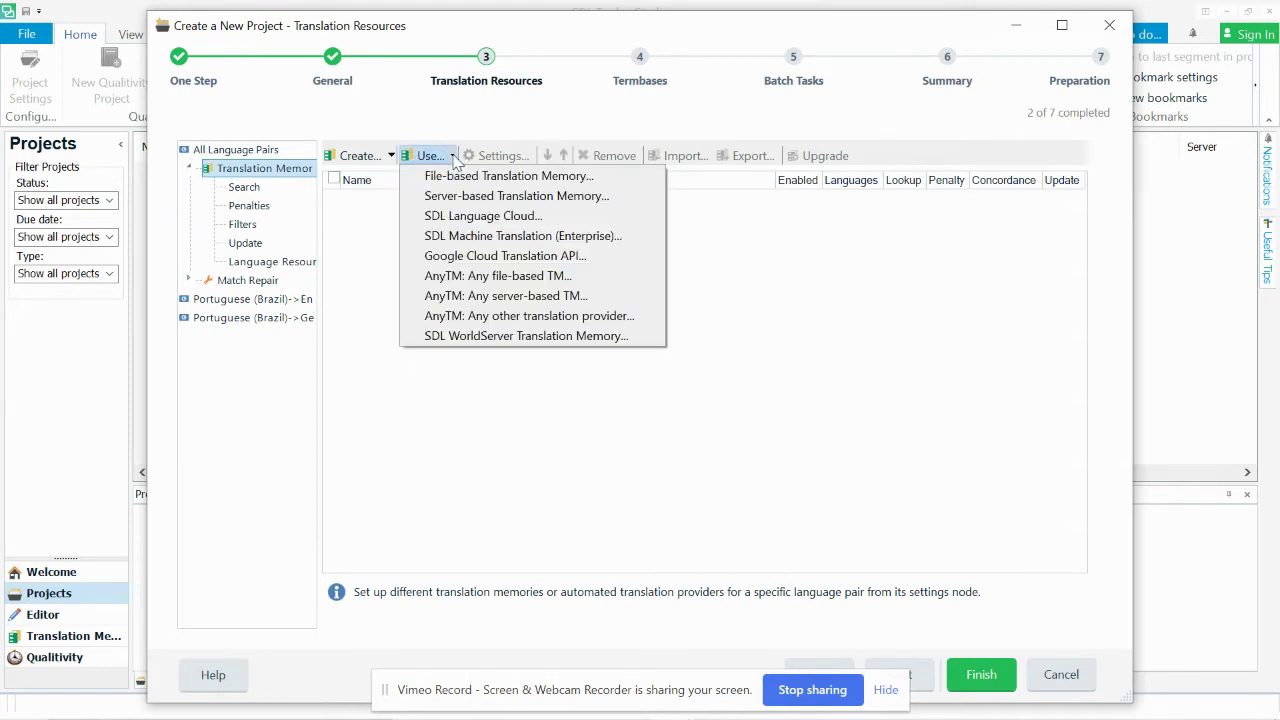
click(466, 260)
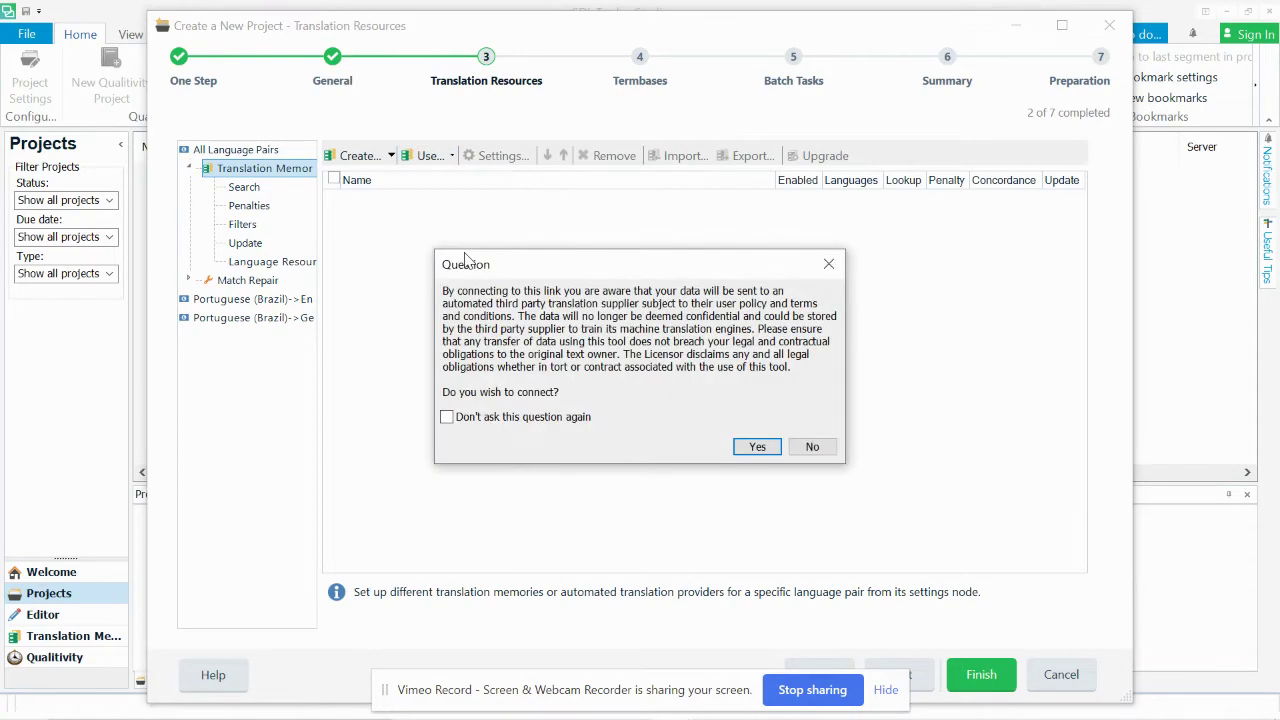
click(764, 447)
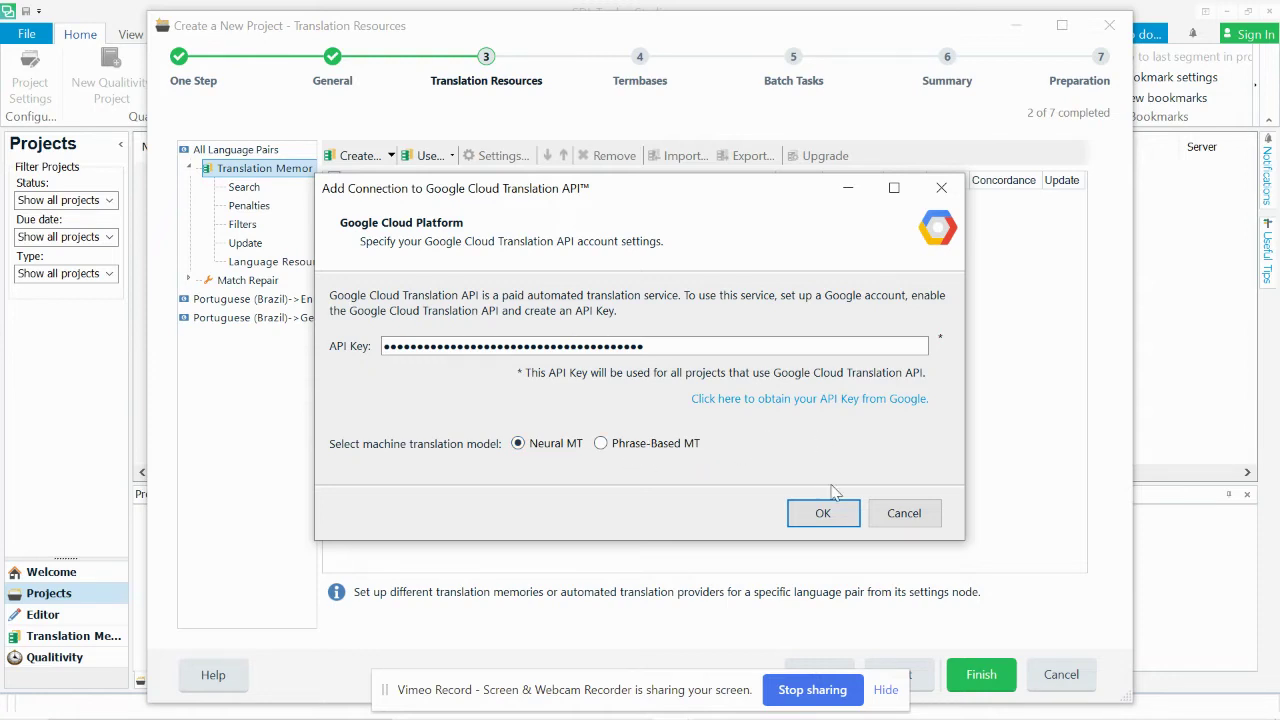
click(823, 513)
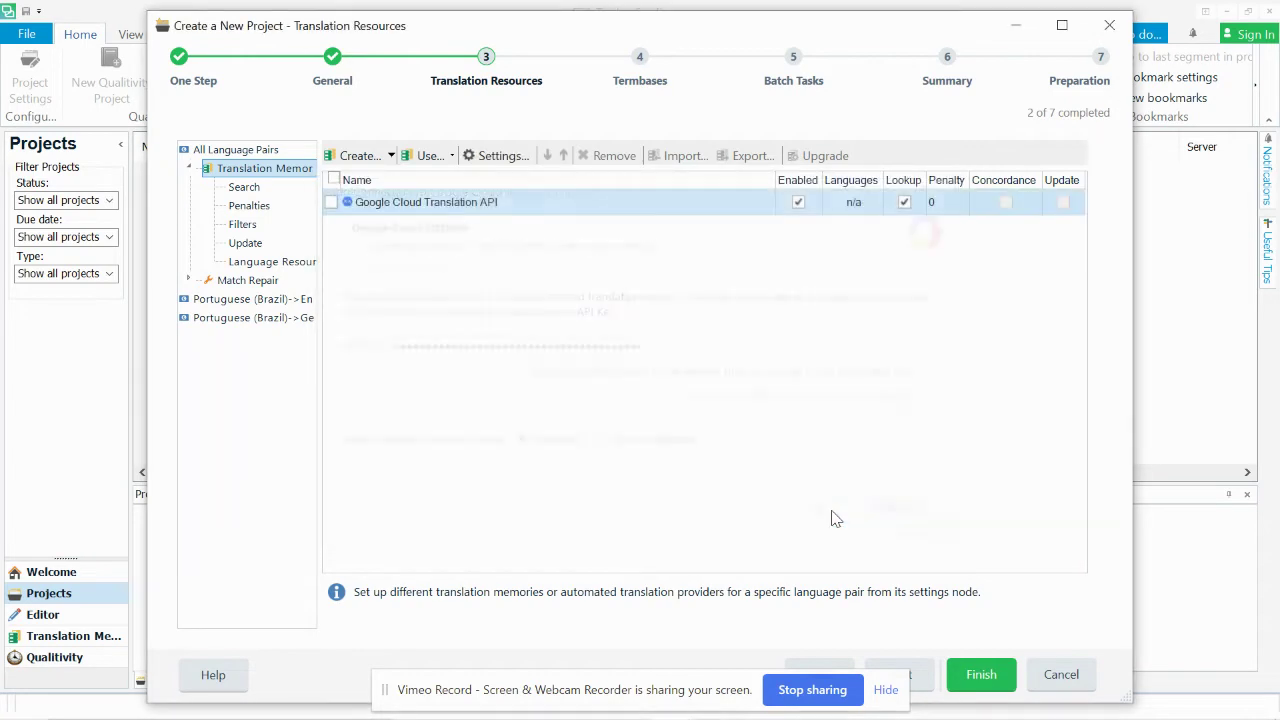
click(428, 210)
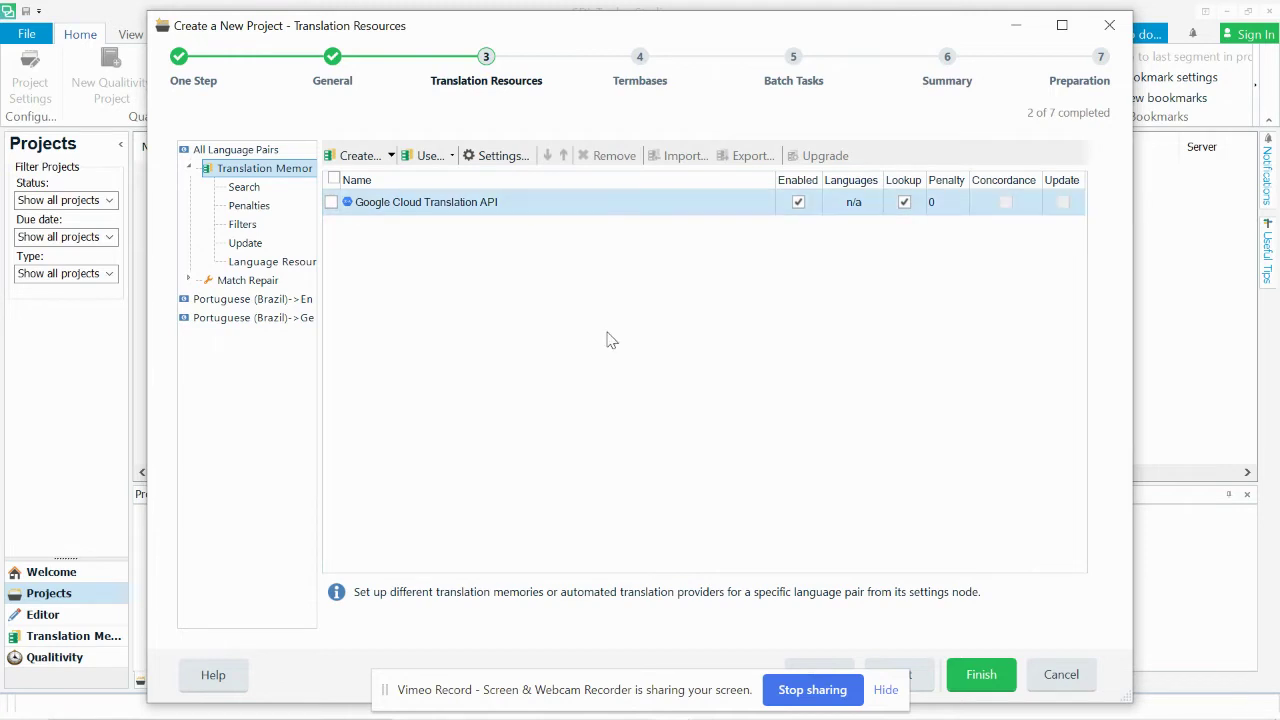
Step: Finish creating the project and open its English (United States) file for translation
click(987, 676)
click(981, 675)
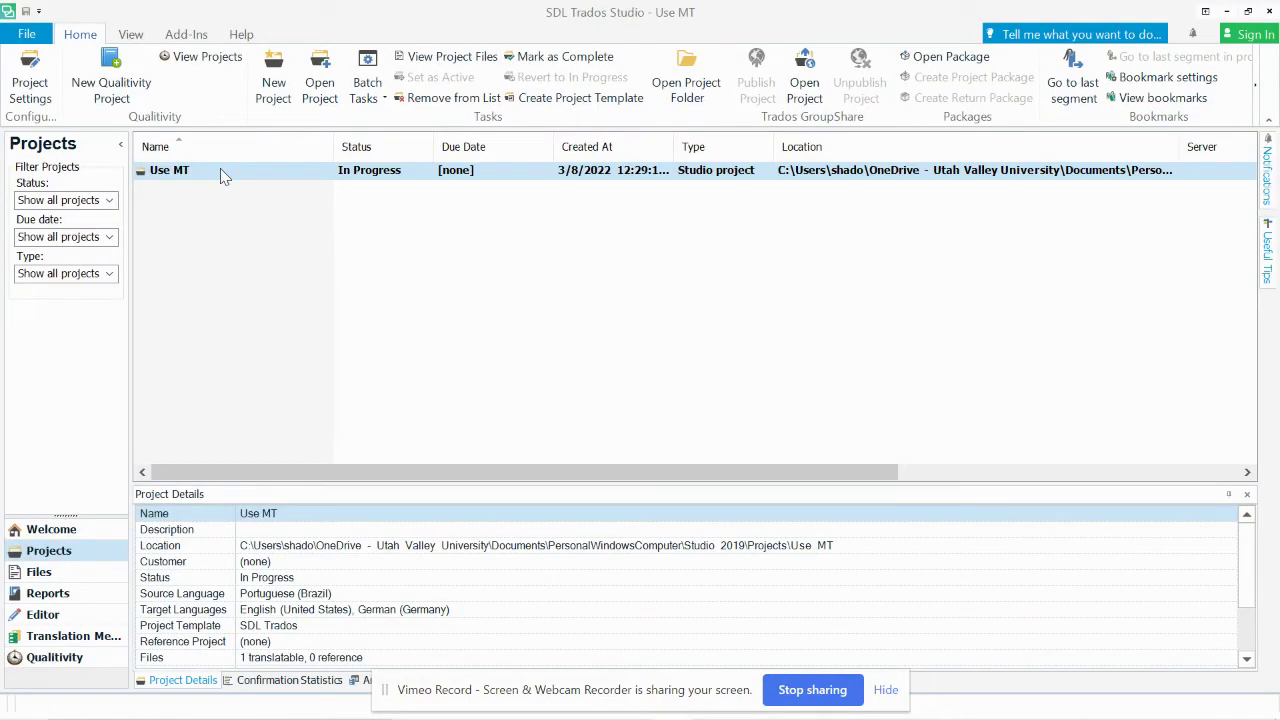
double_click(222, 172)
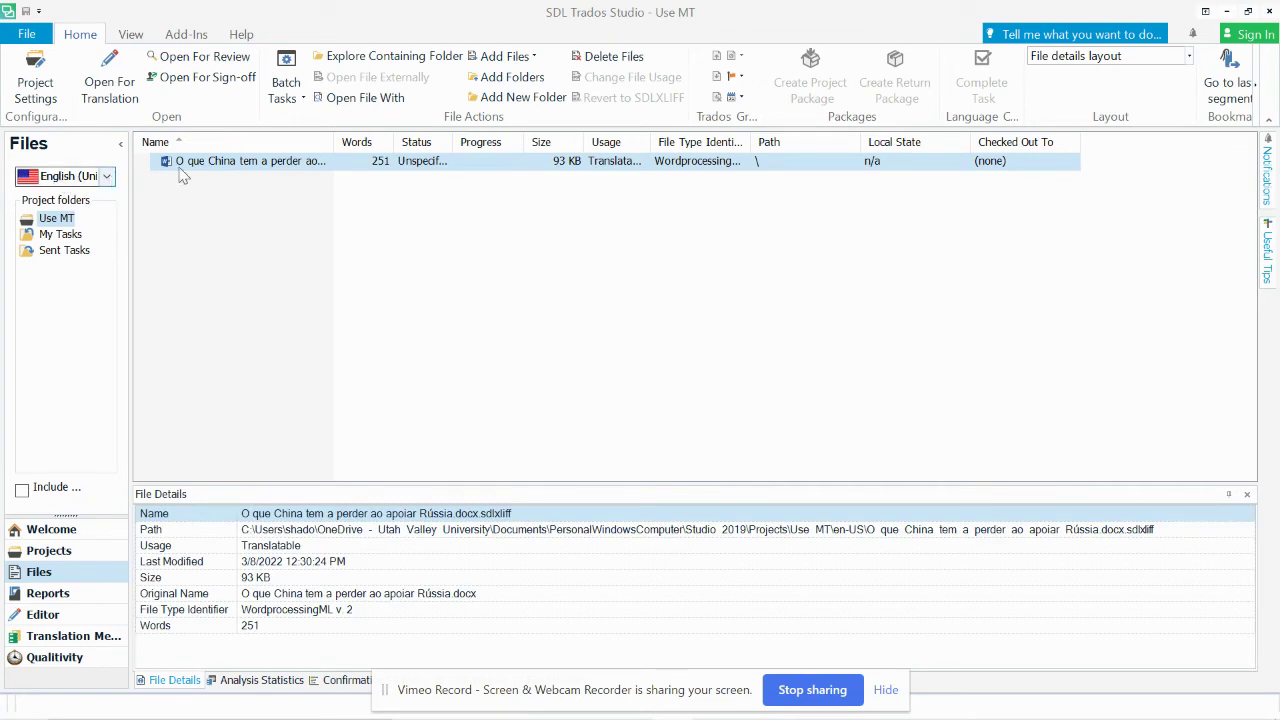
double_click(247, 162)
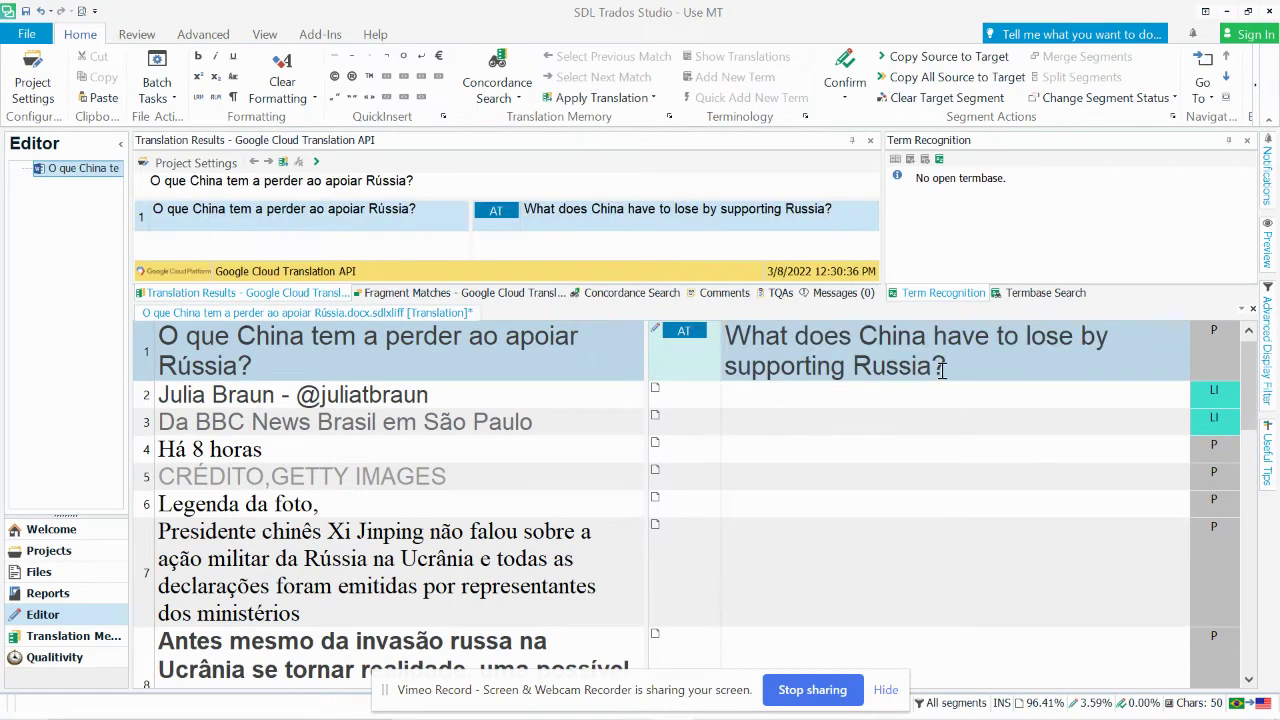
Step: Confirm the machine-translated English text of segments 1 through 7
click(968, 367)
key(ctrl+Return)
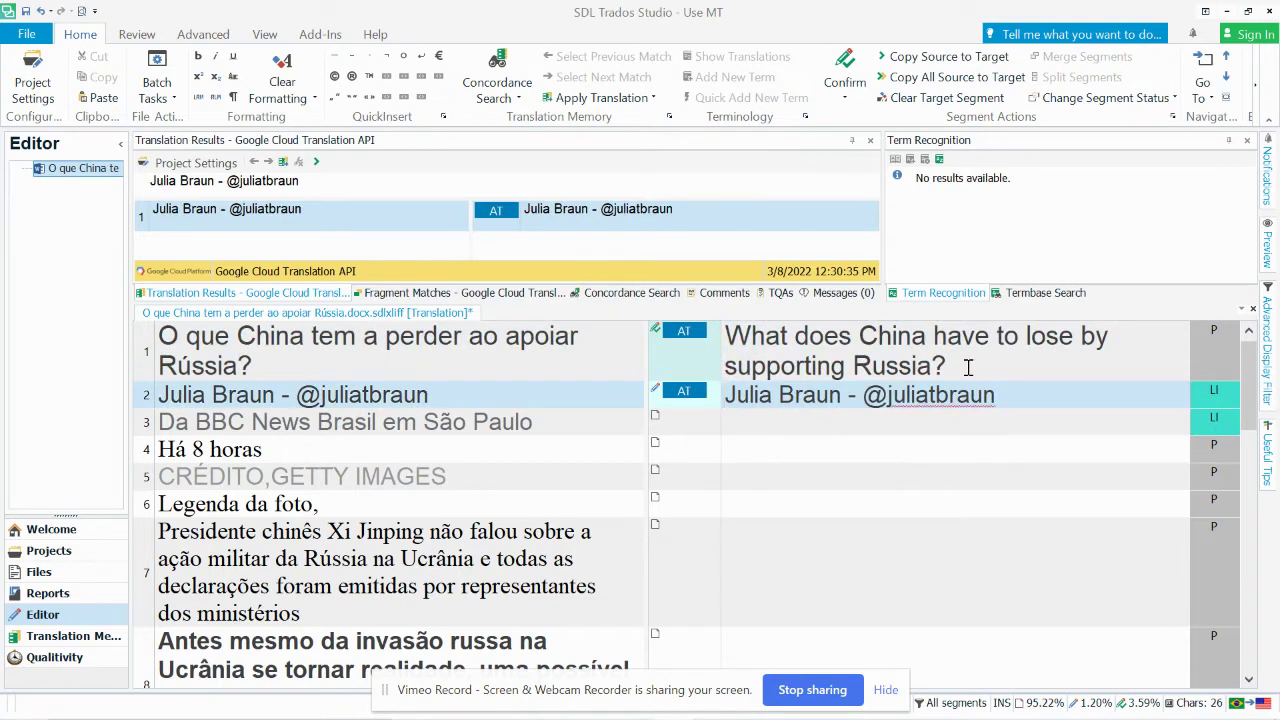
key(ctrl+Return)
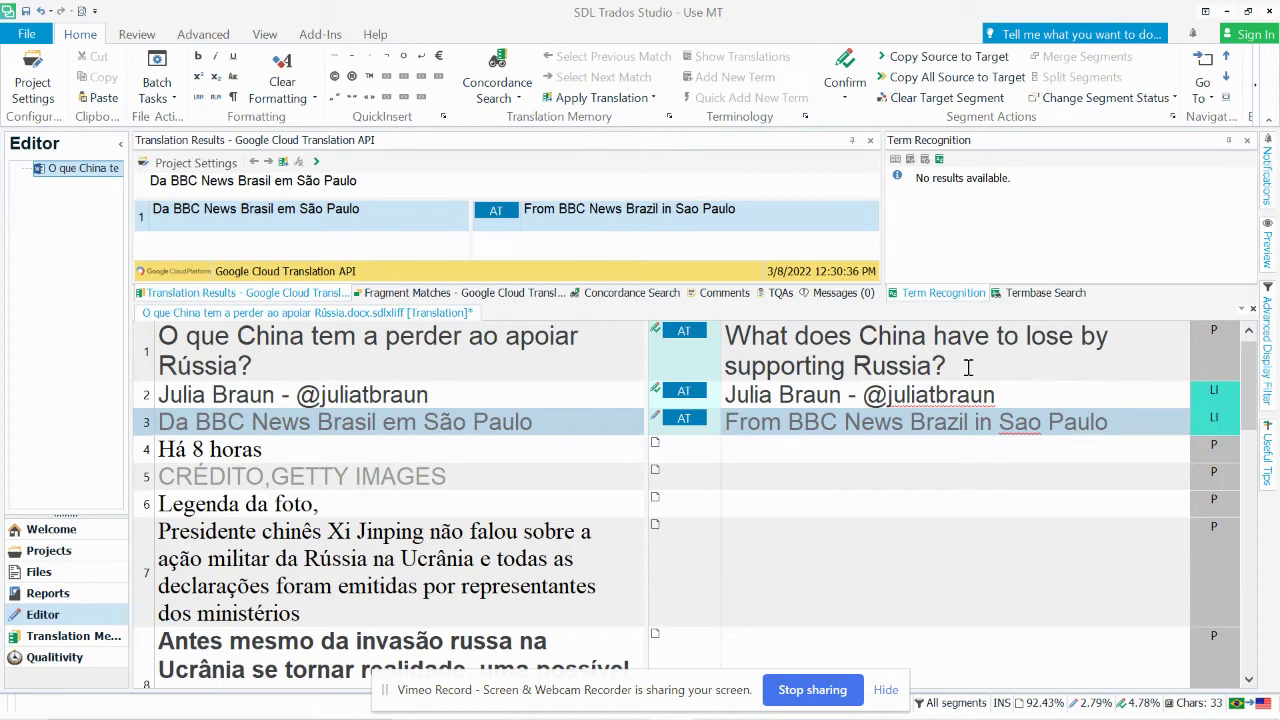
key(ctrl+Return)
key(ctrl+Return)
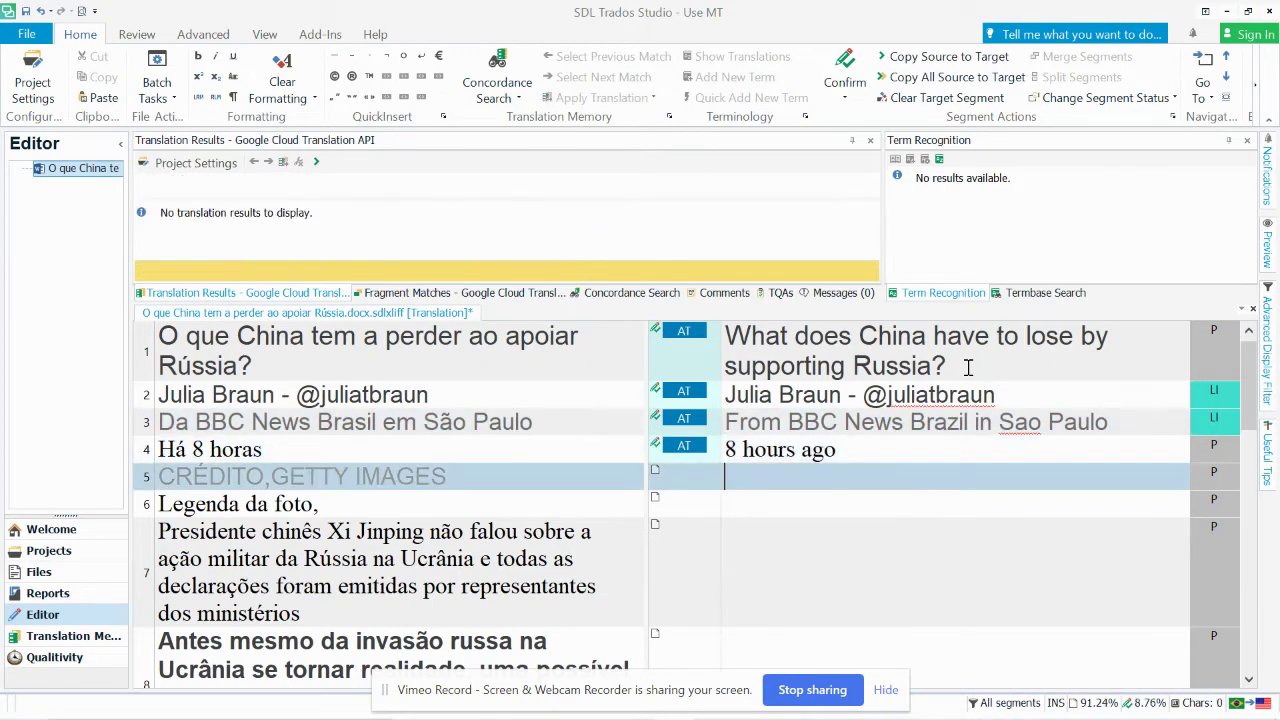
key(ctrl+Return)
key(ctrl+Return)
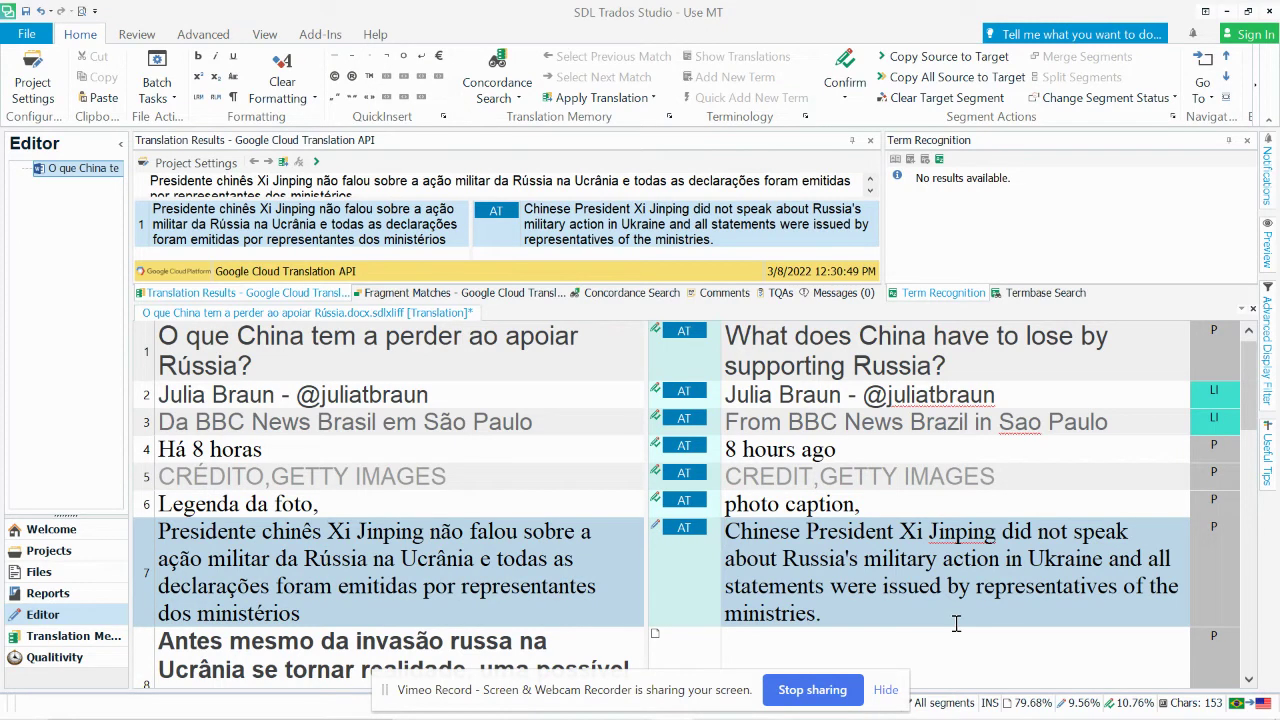
scroll(890, 549, down, 1)
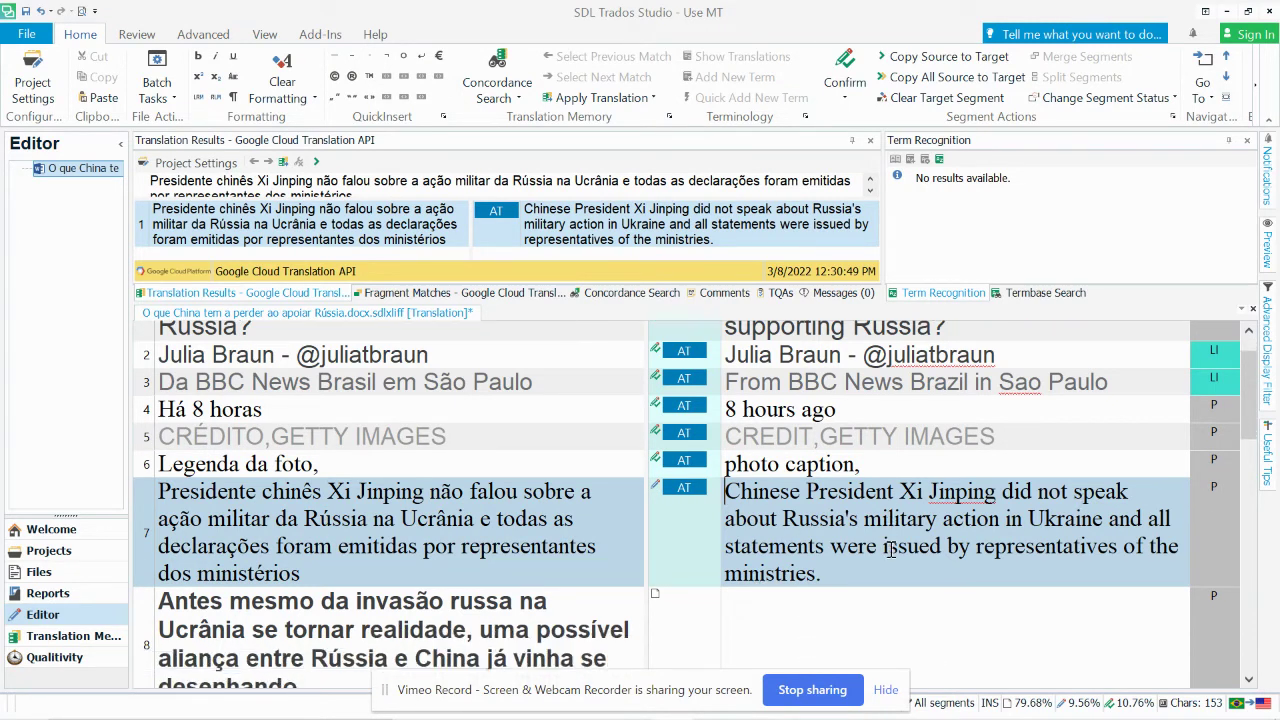
click(842, 568)
key(ctrl+Return)
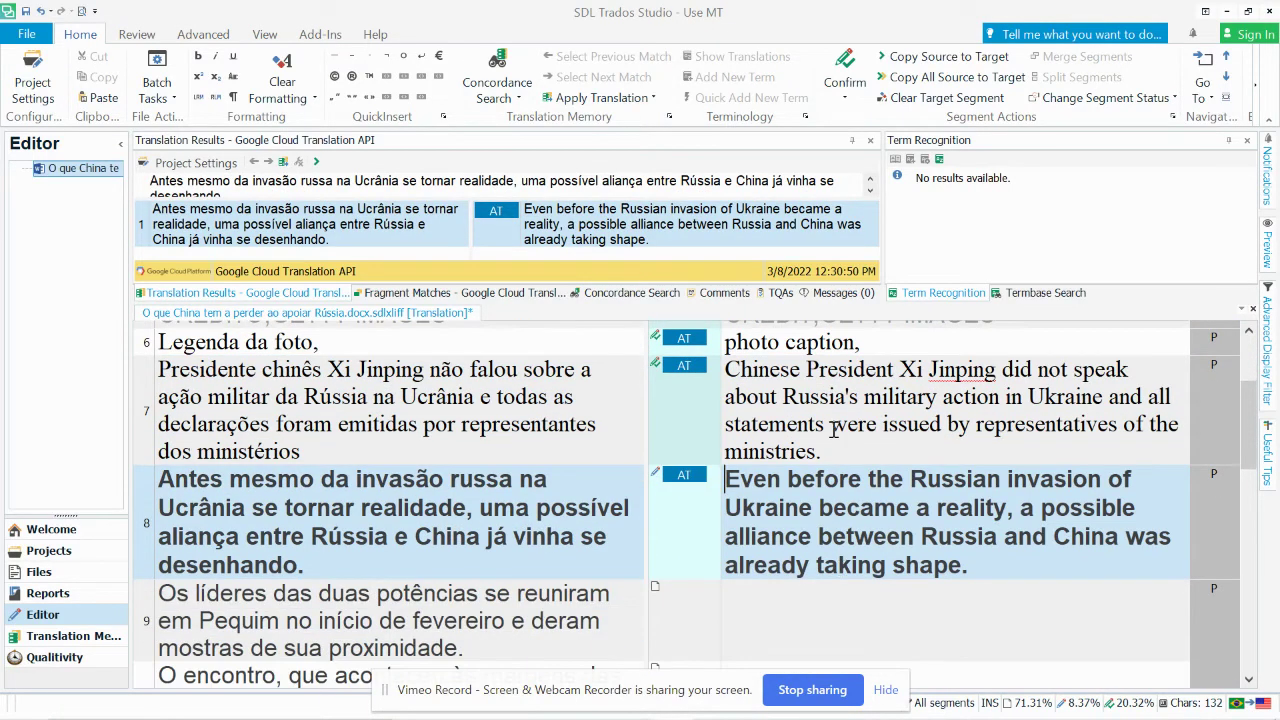
Step: Close the translation document and cancel the new project activity record
scroll(833, 430, down, 4)
scroll(833, 430, up, 2)
scroll(833, 430, up, 3)
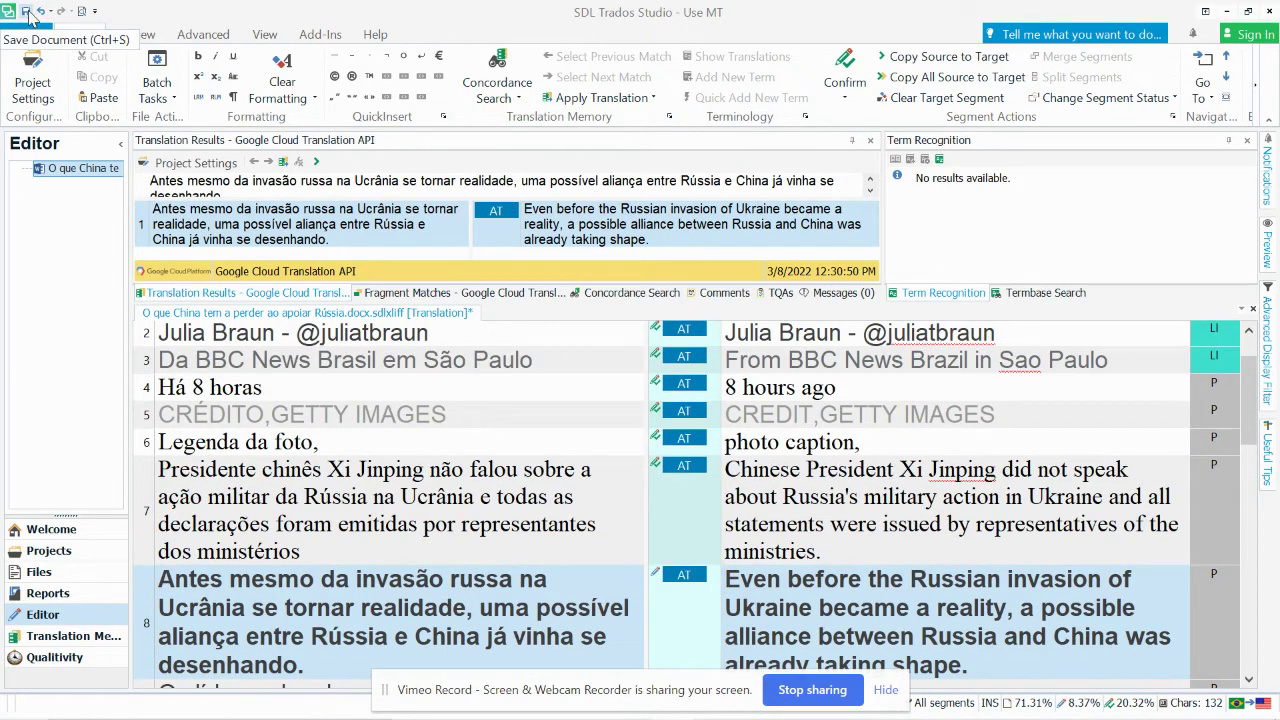
click(1253, 308)
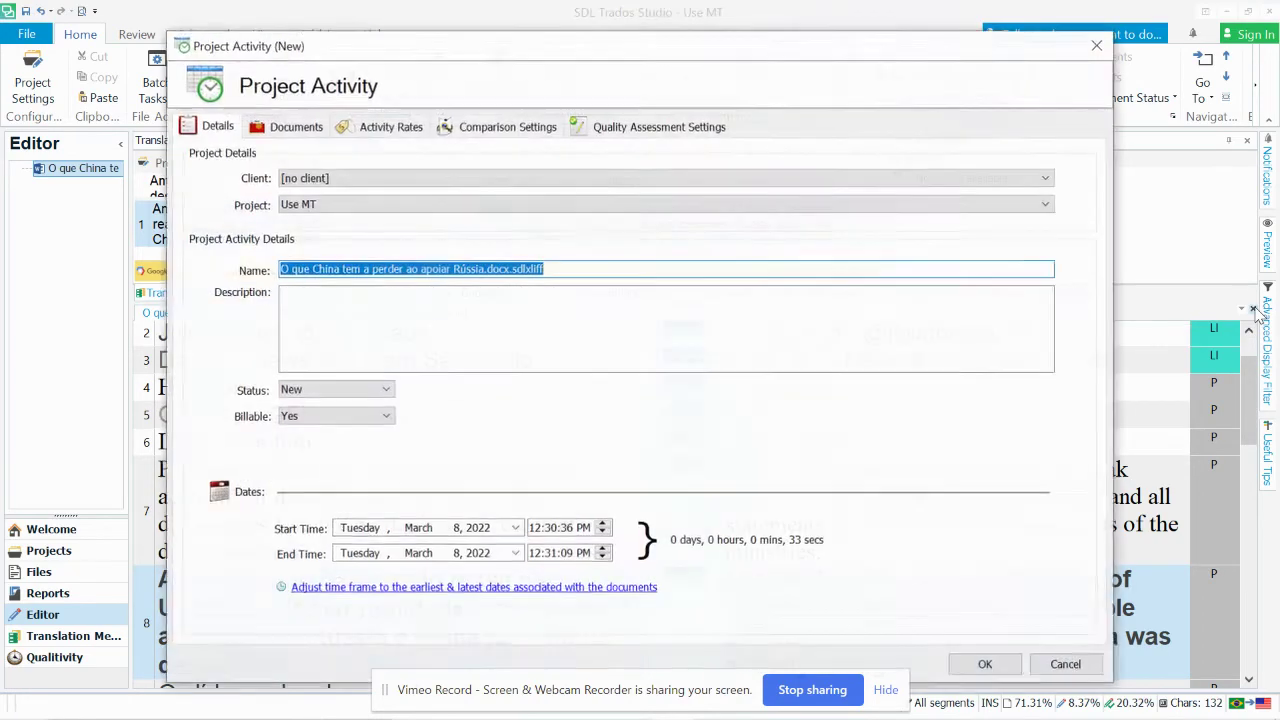
click(1060, 664)
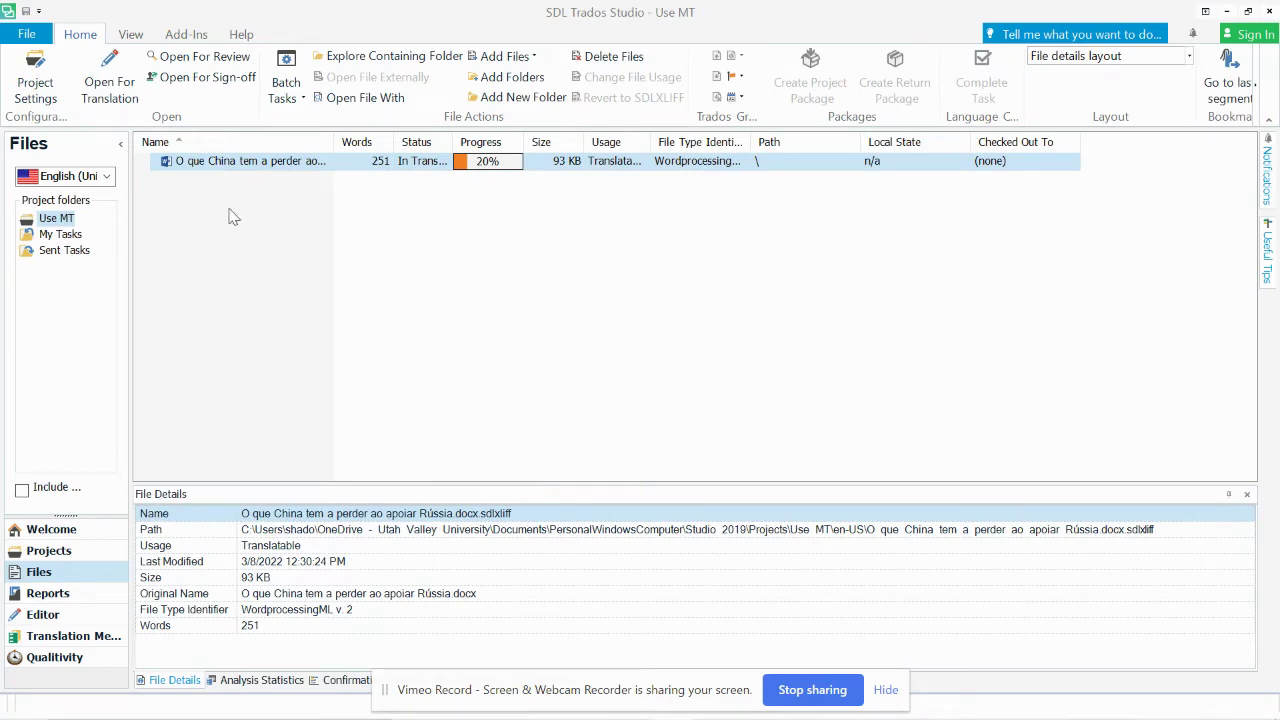
Step: Review the translation providers and available provider types for all language pairs in the project settings
click(30, 80)
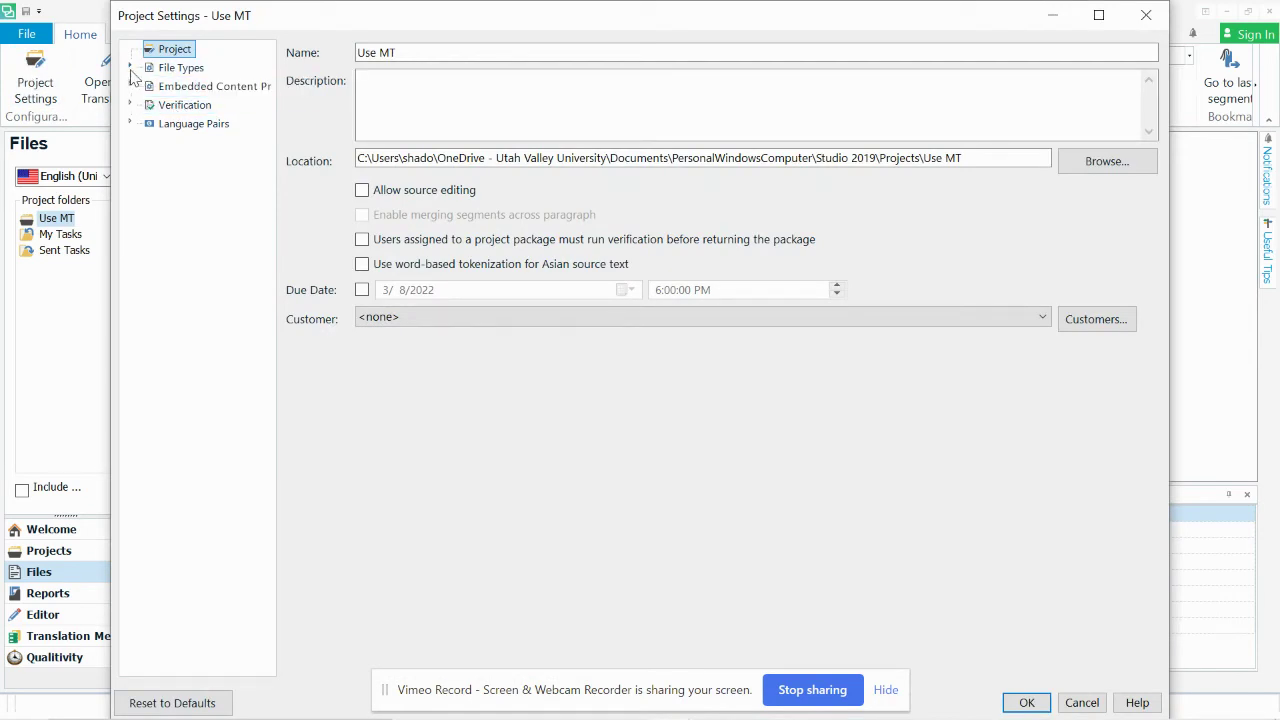
click(129, 123)
click(194, 143)
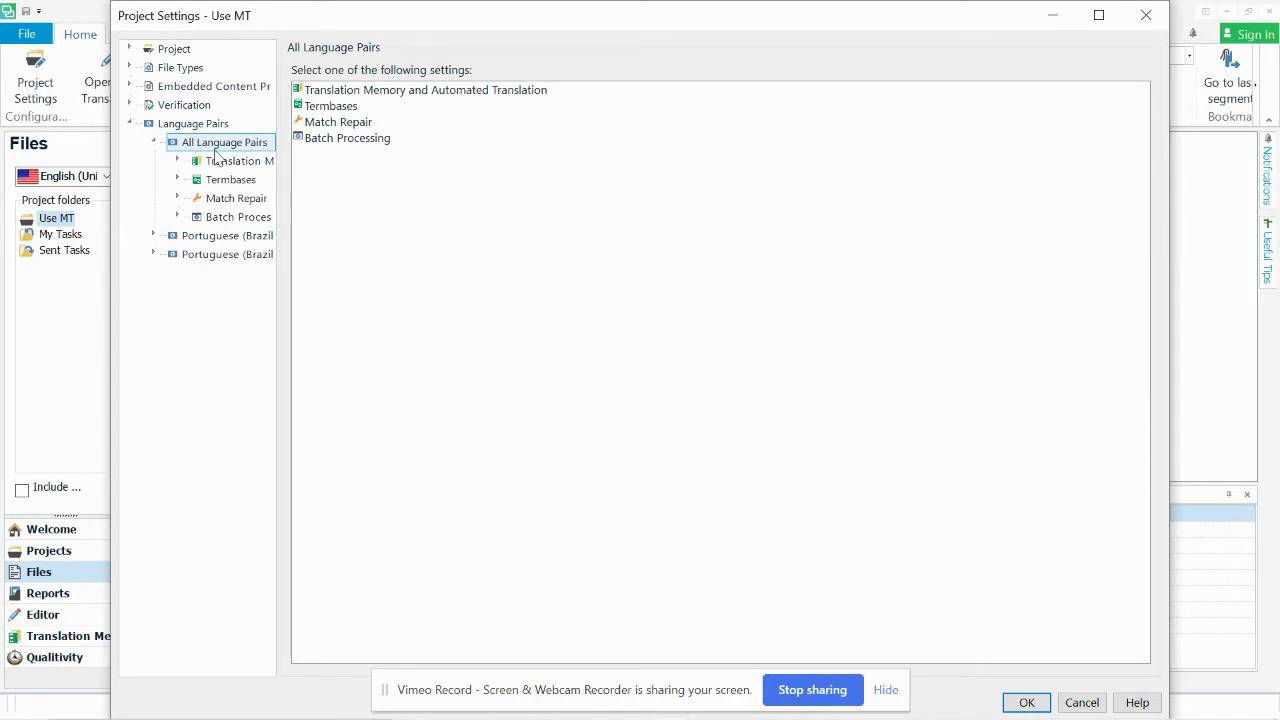
click(392, 94)
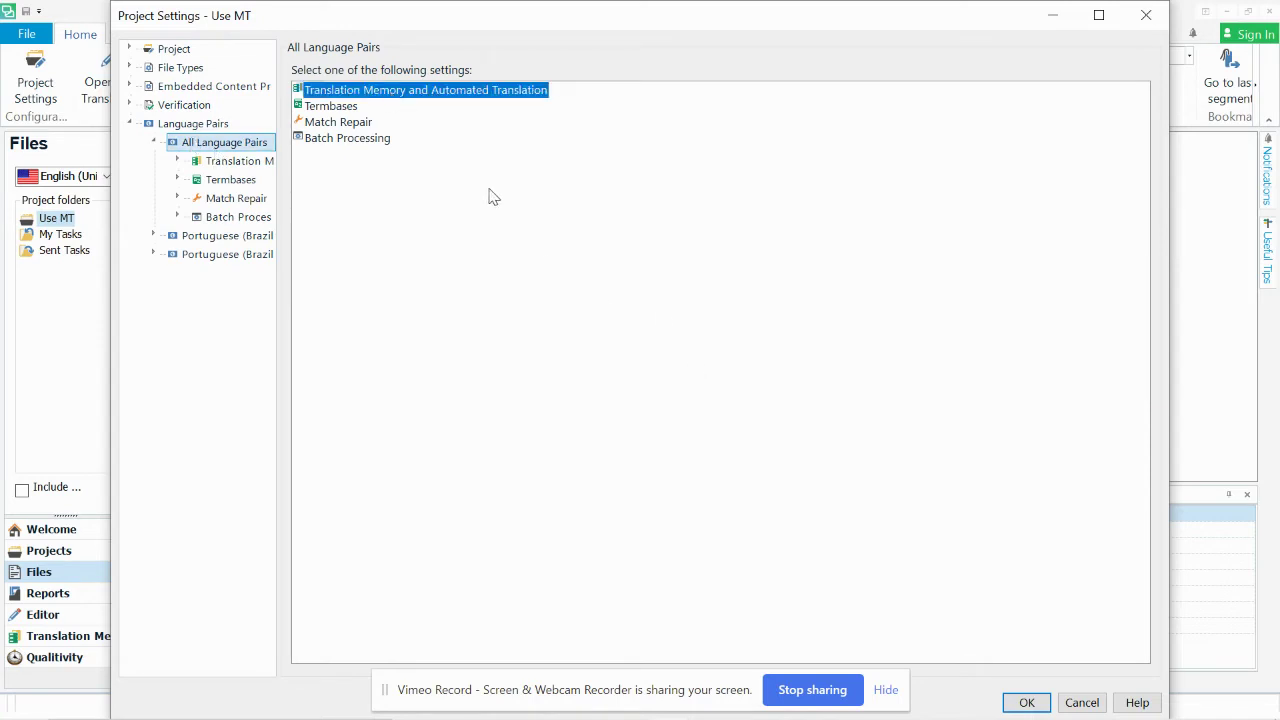
double_click(418, 92)
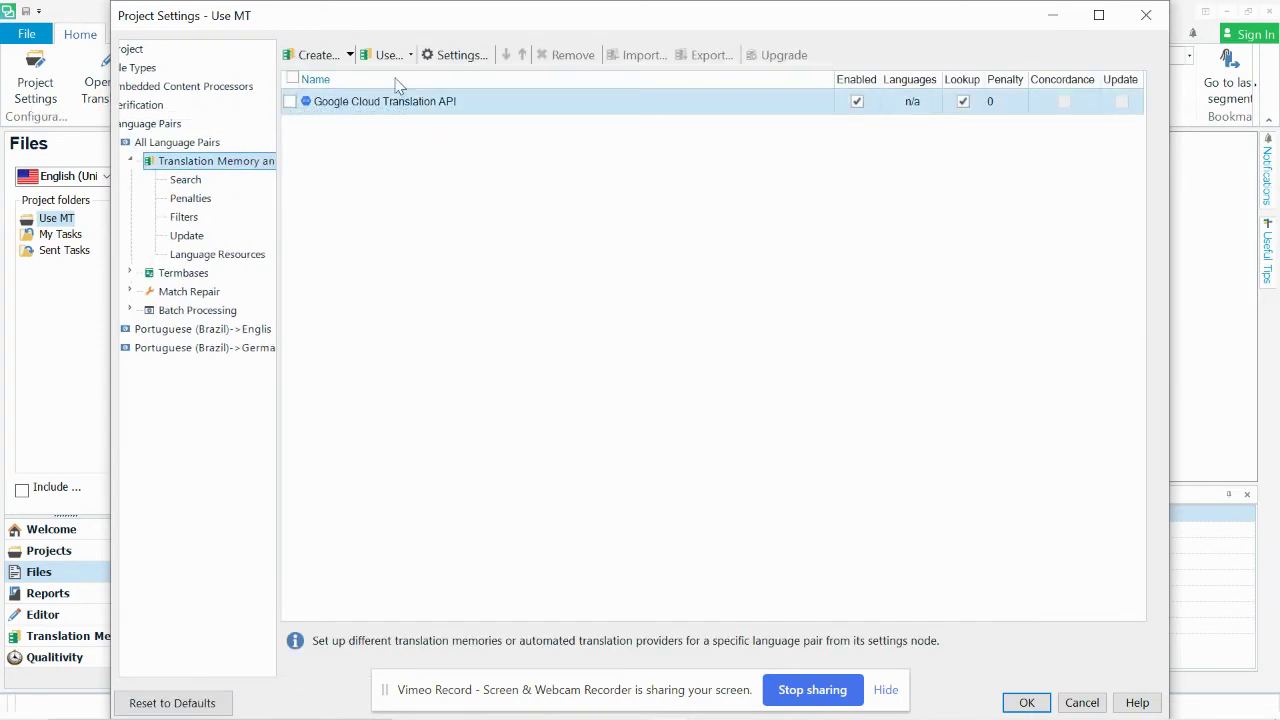
click(398, 55)
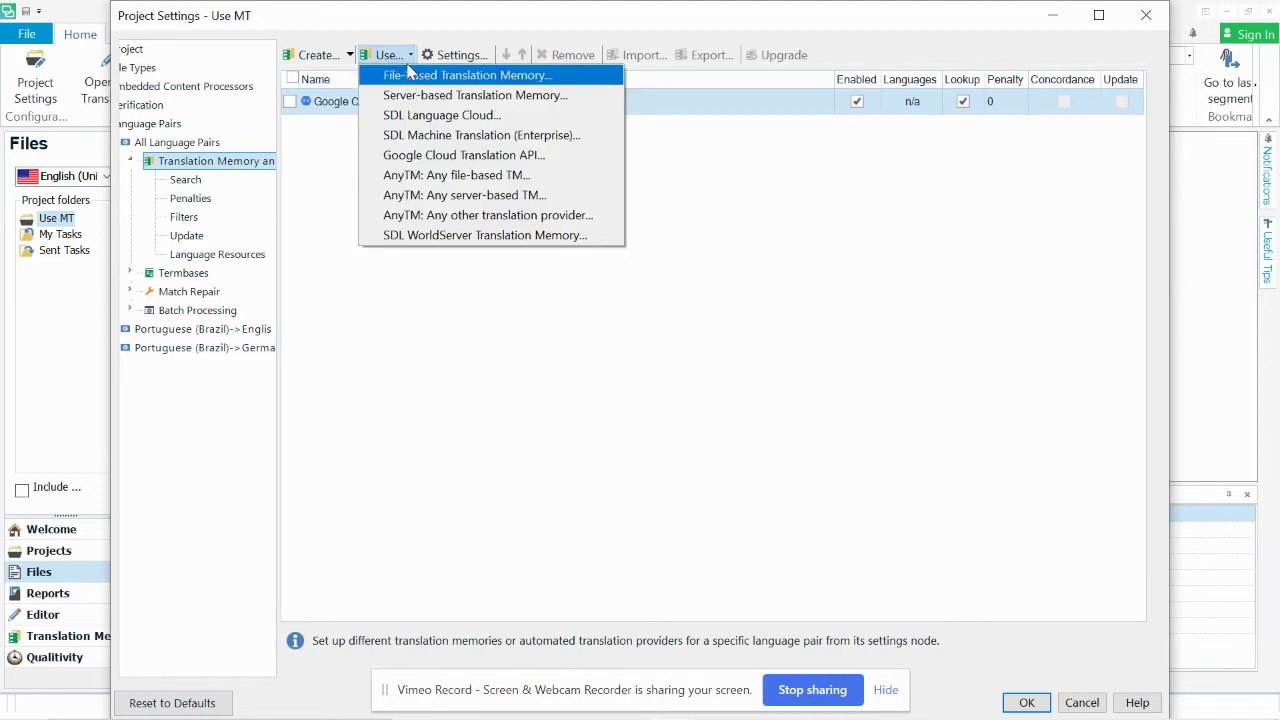
click(300, 268)
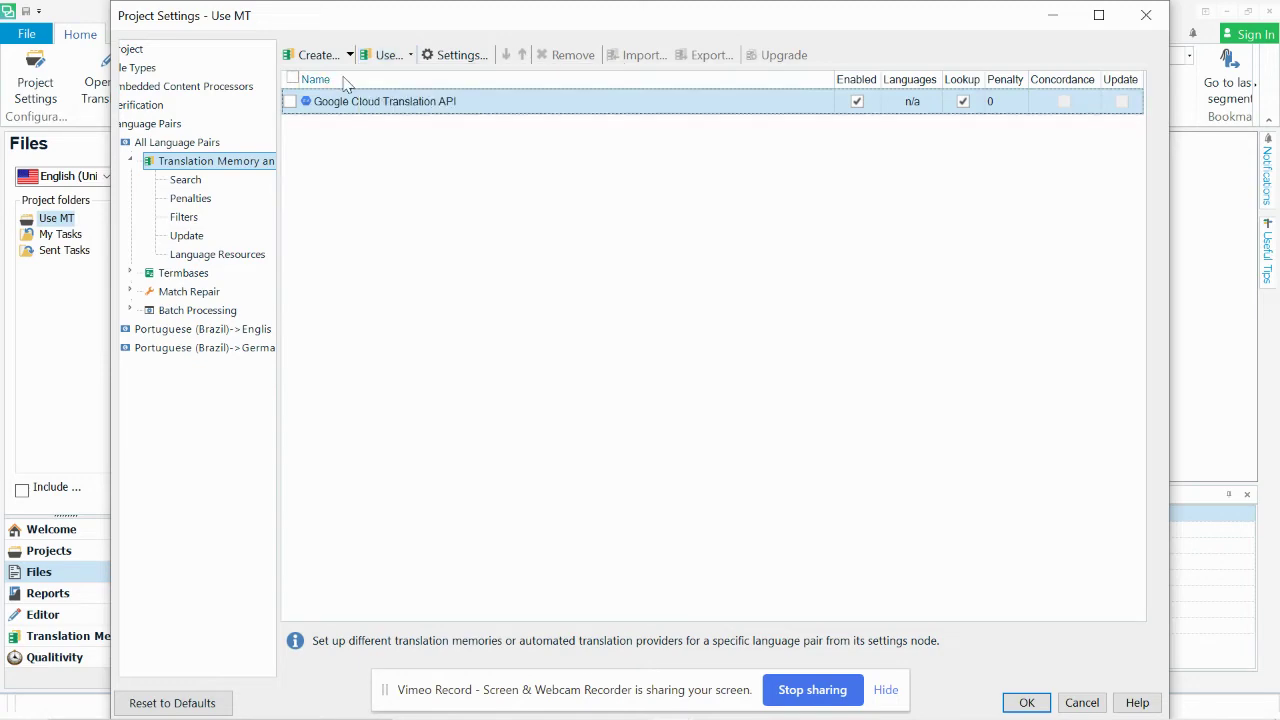
click(1025, 700)
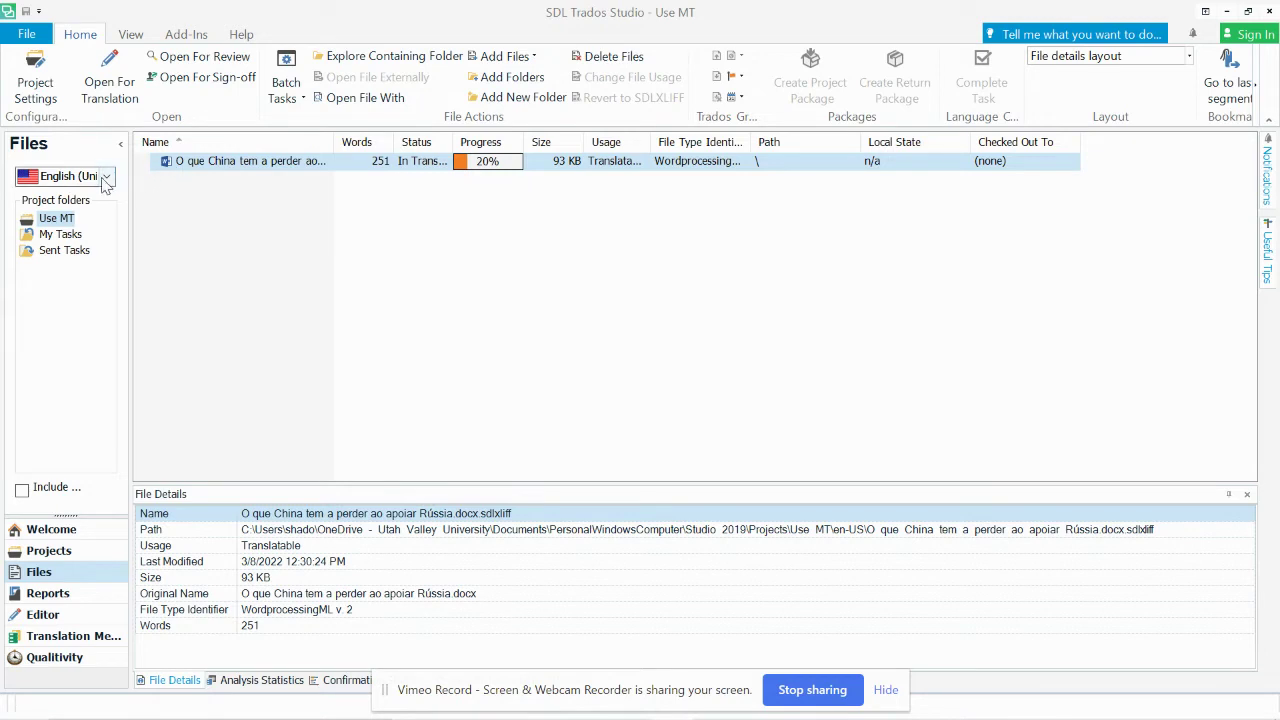
Step: Switch the project files to German (Germany) and open the German file for translation
click(65, 176)
click(97, 233)
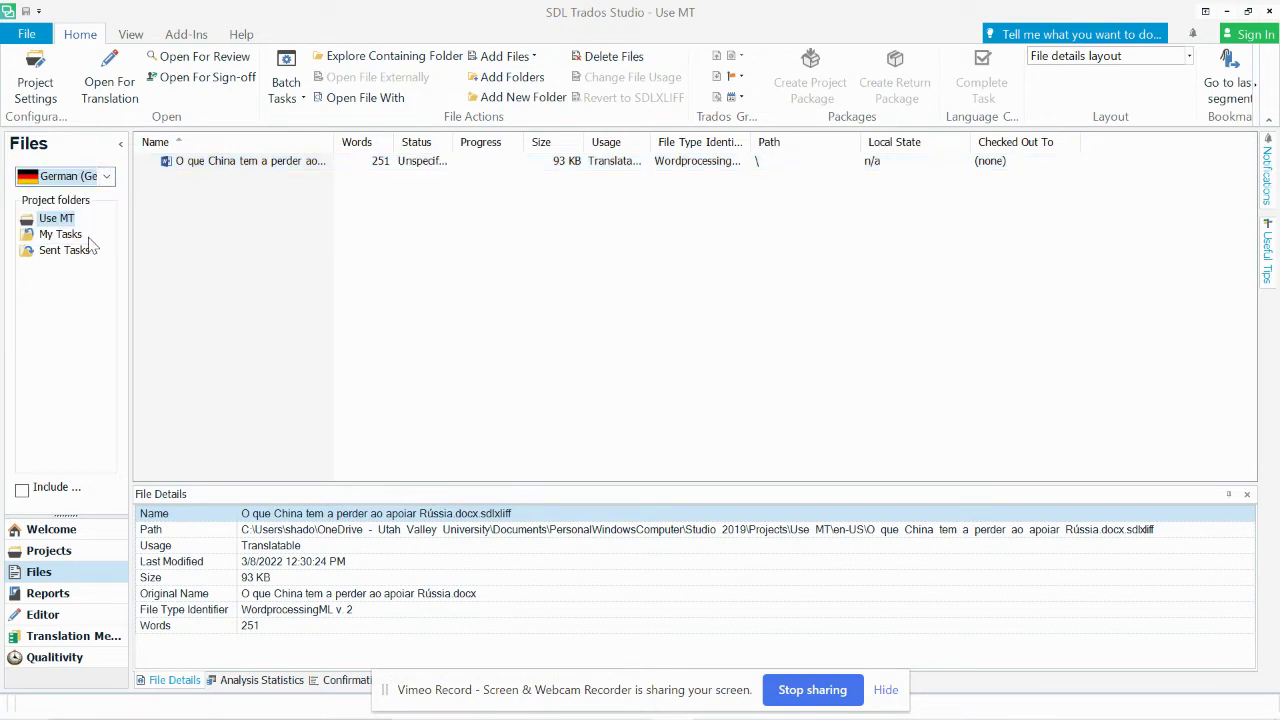
double_click(229, 163)
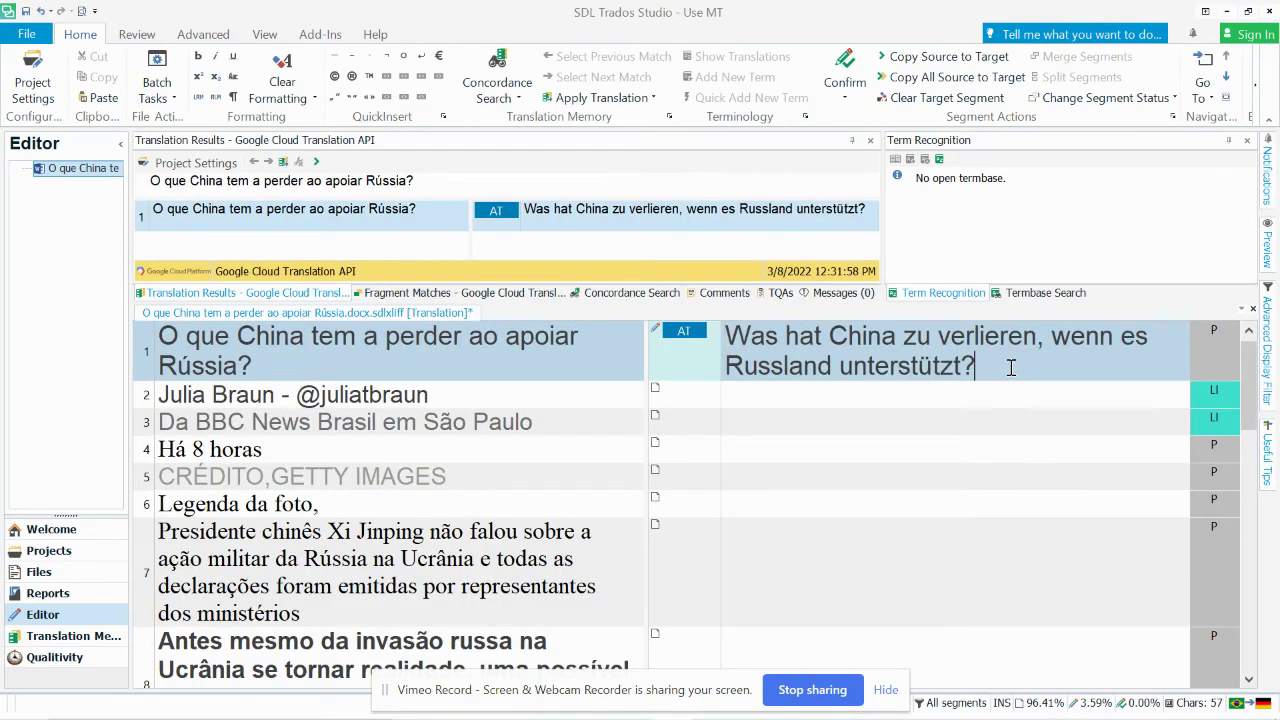
Step: Confirm the machine-translated German text of segments 1 through 4
key(ctrl+Return)
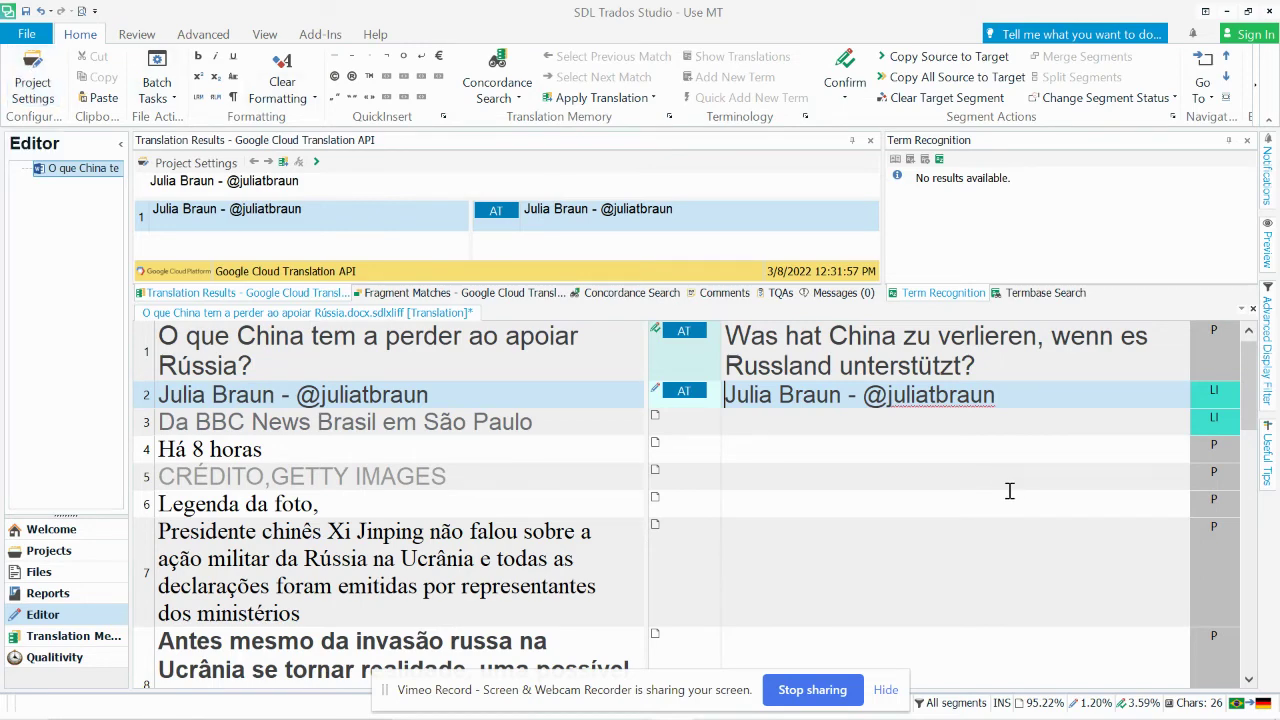
key(Down)
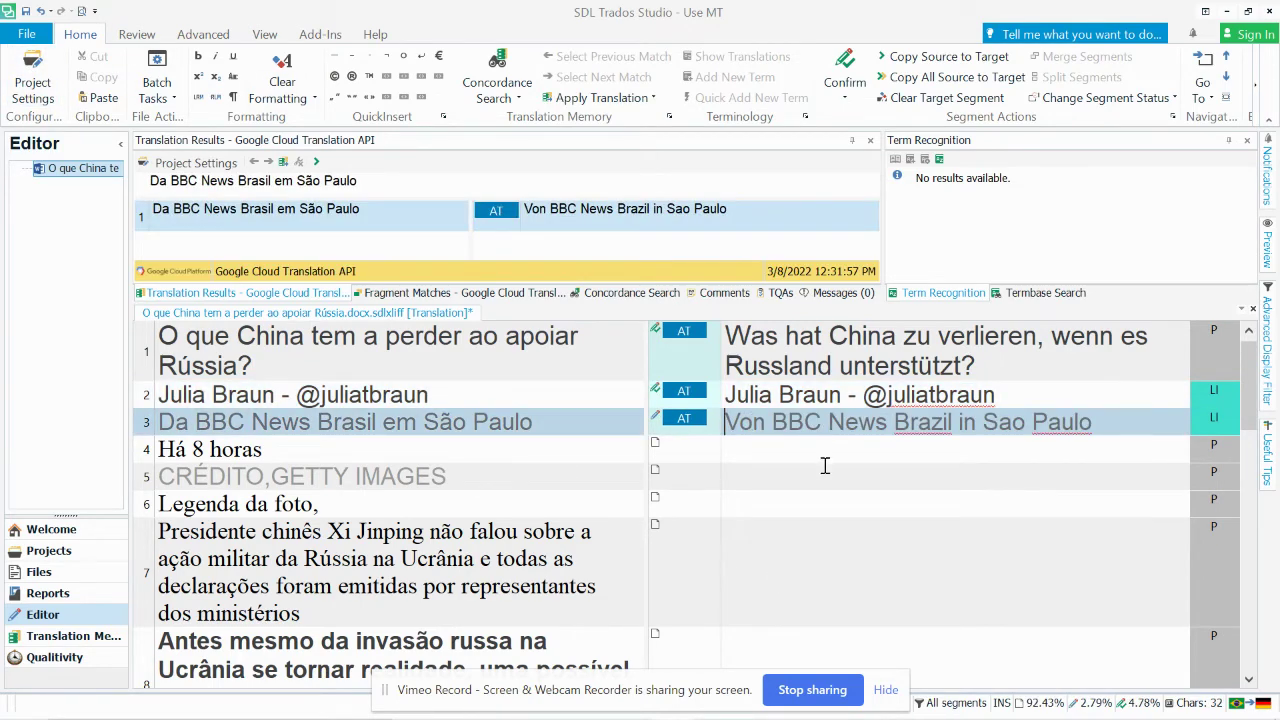
key(Down)
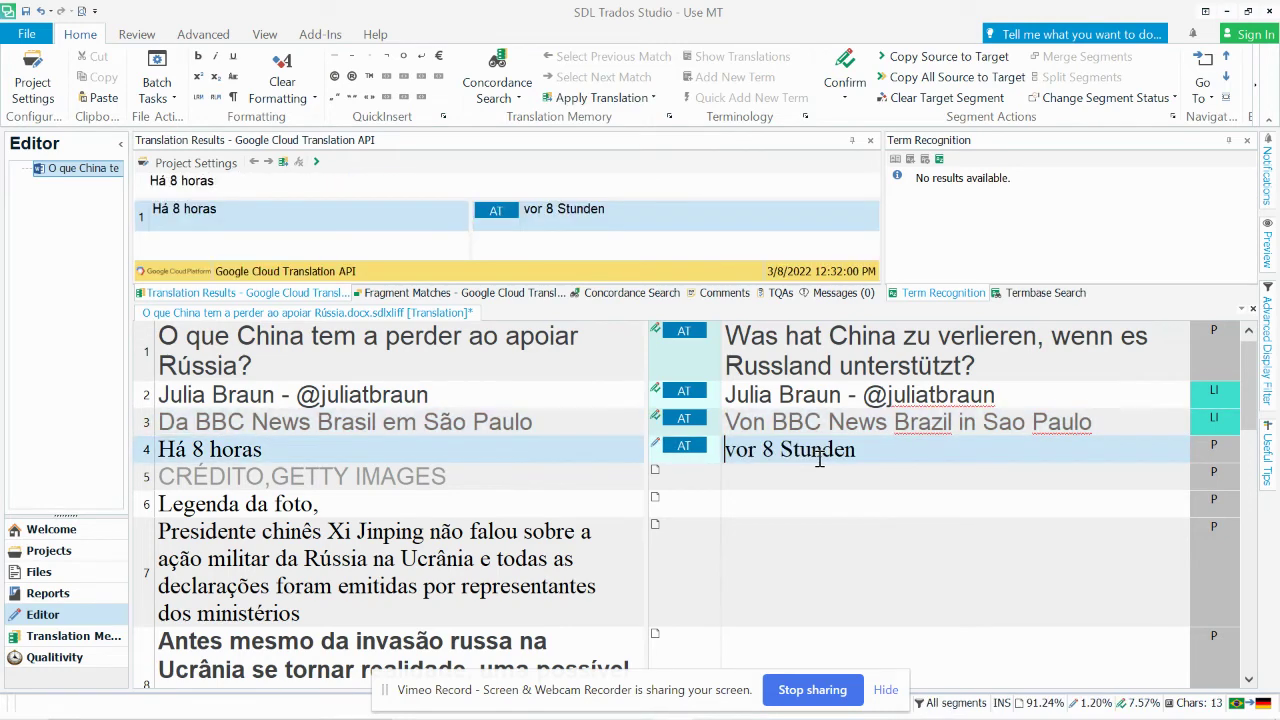
key(Down)
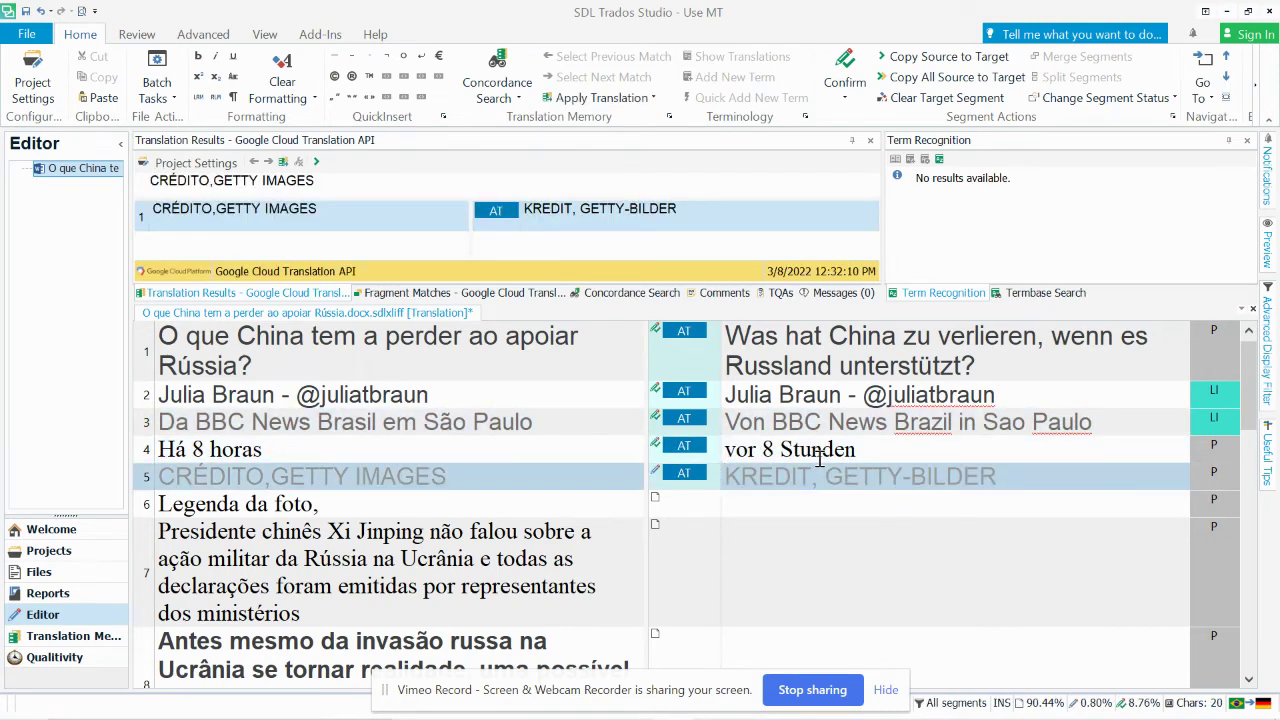
Step: Review the Pre-translate Files batch processing settings for all language pairs, including the options for segments without a match
click(32, 88)
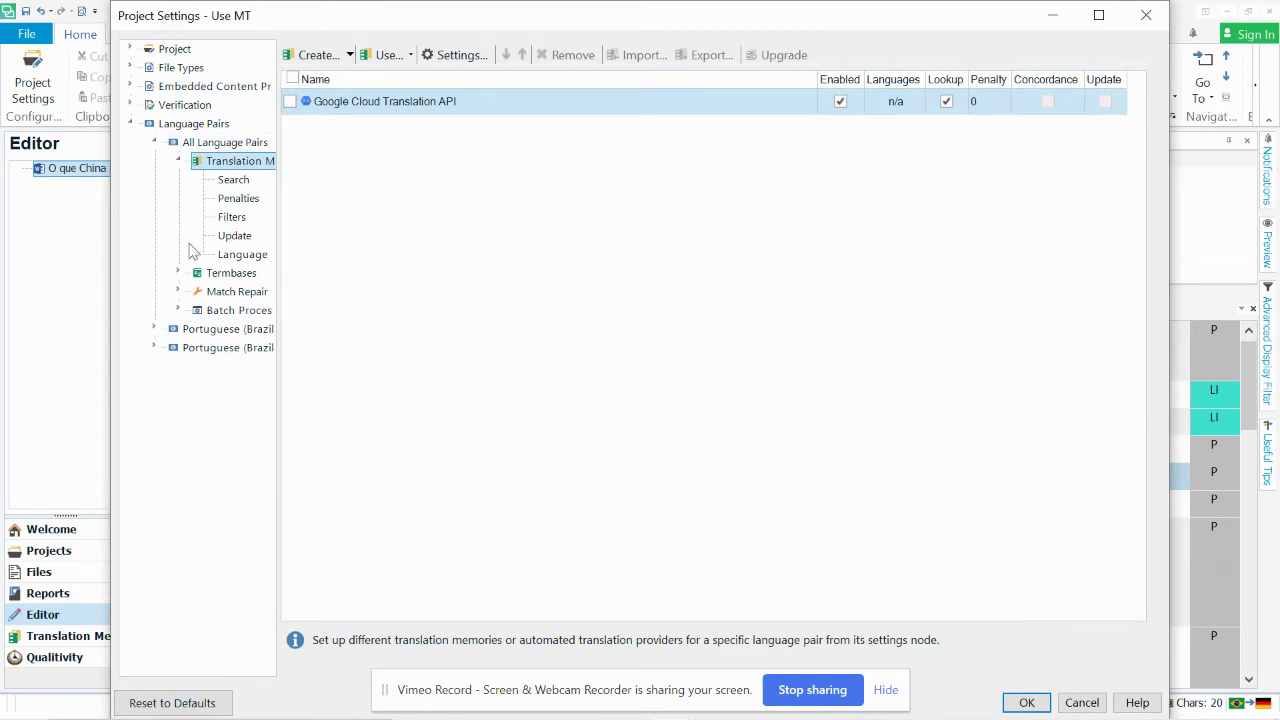
click(225, 310)
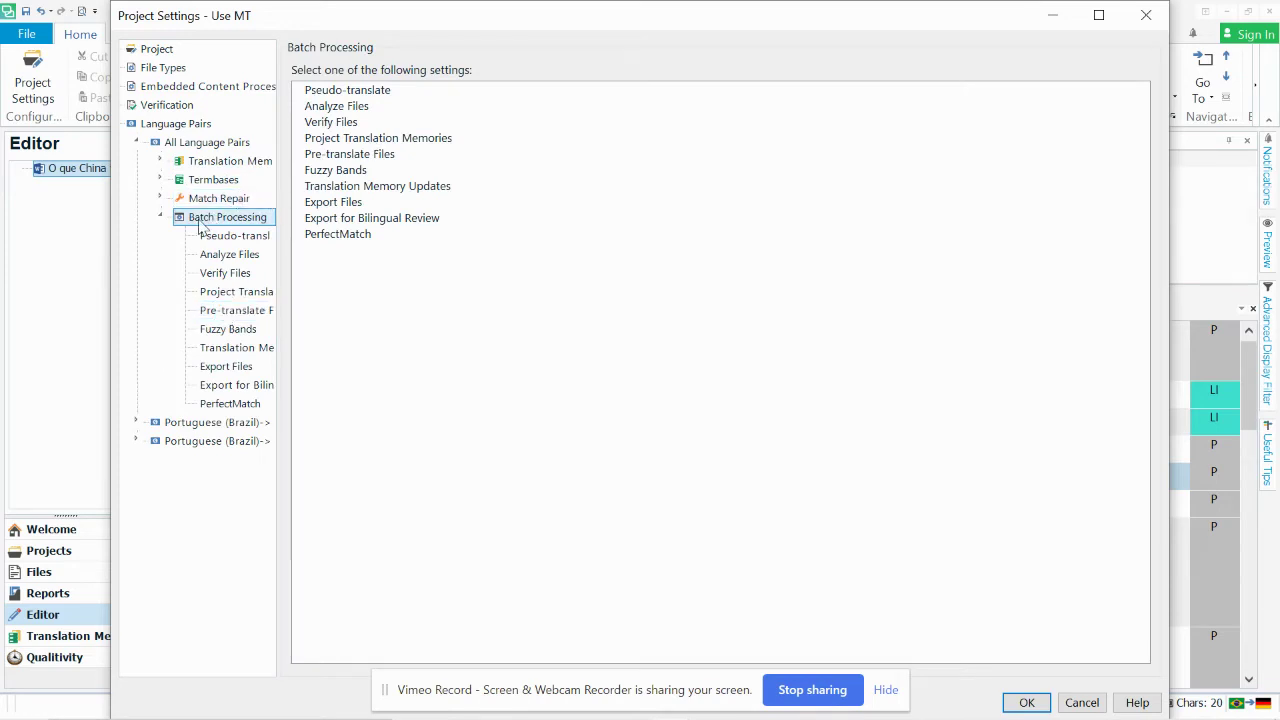
click(358, 157)
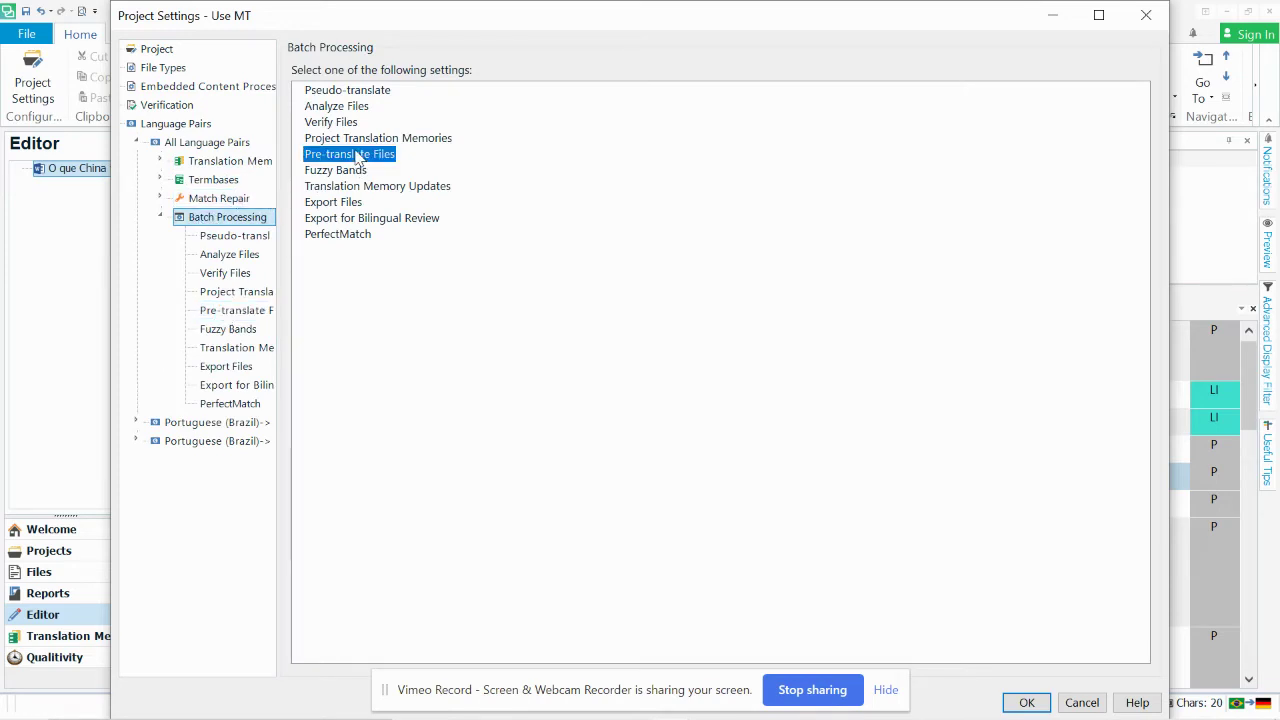
double_click(358, 157)
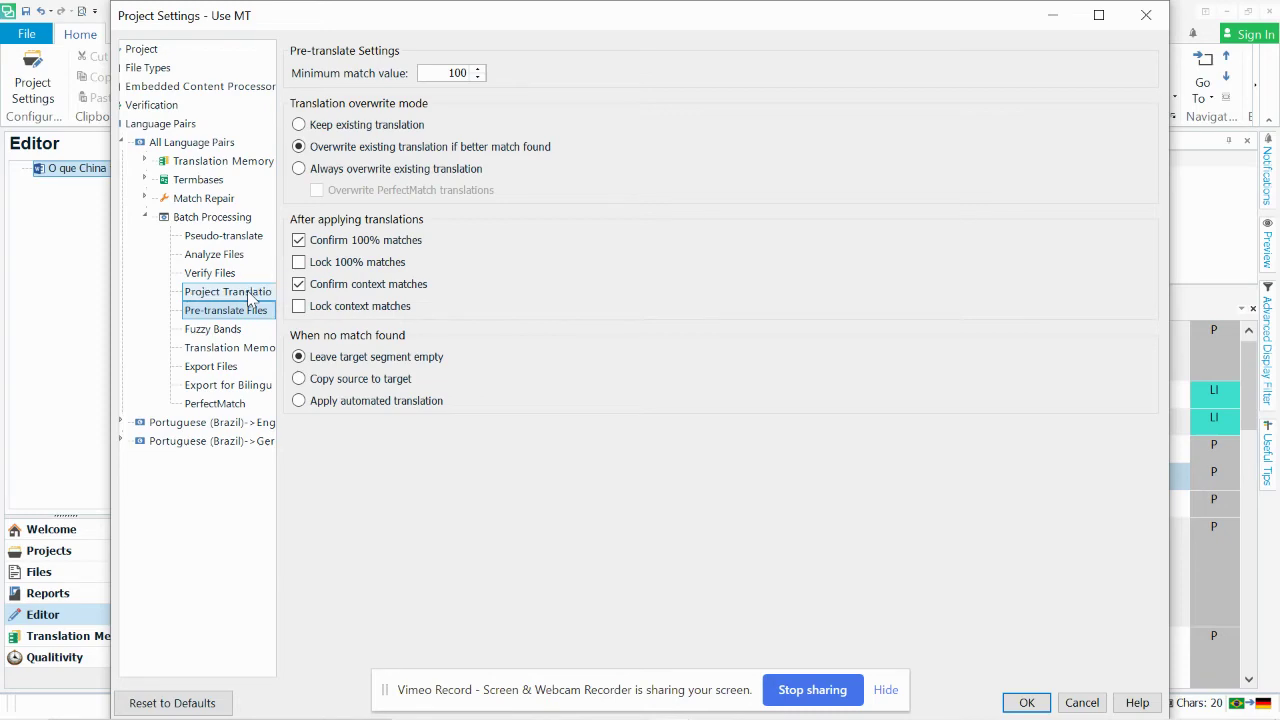
click(1048, 705)
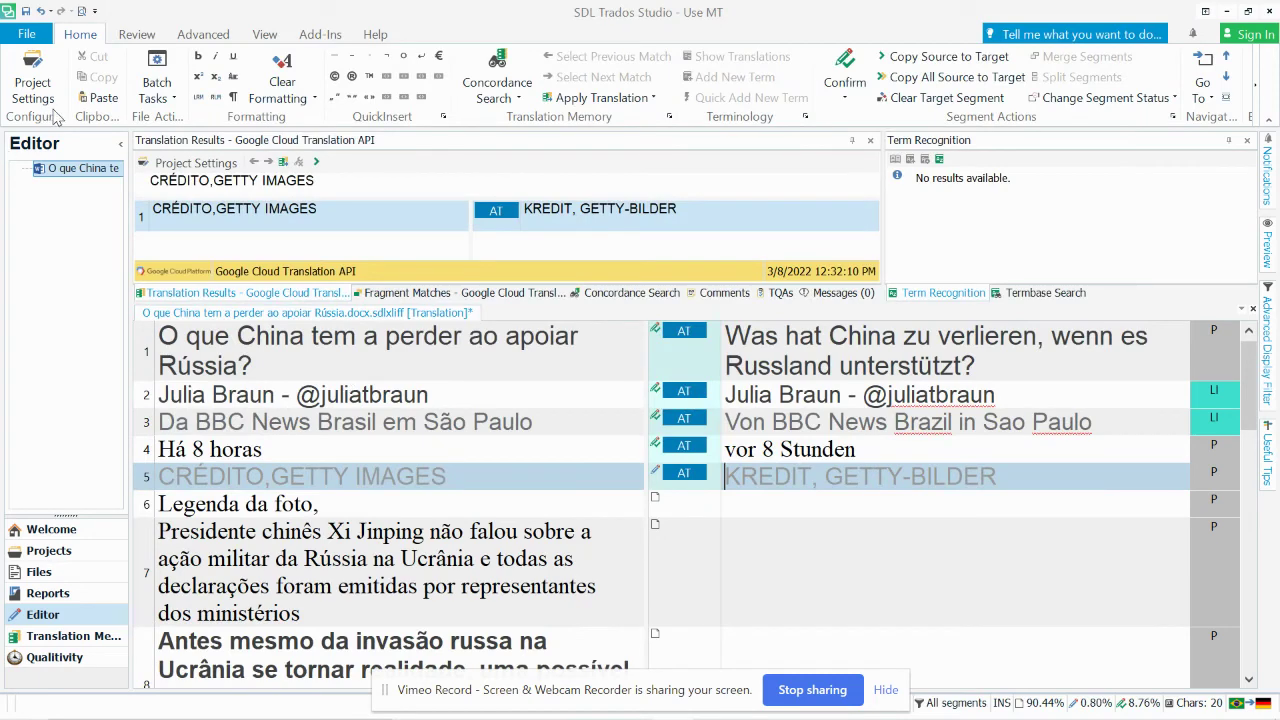
Step: Switch to the projects list and check the project's settings without changing them
click(48, 550)
click(38, 86)
click(1085, 700)
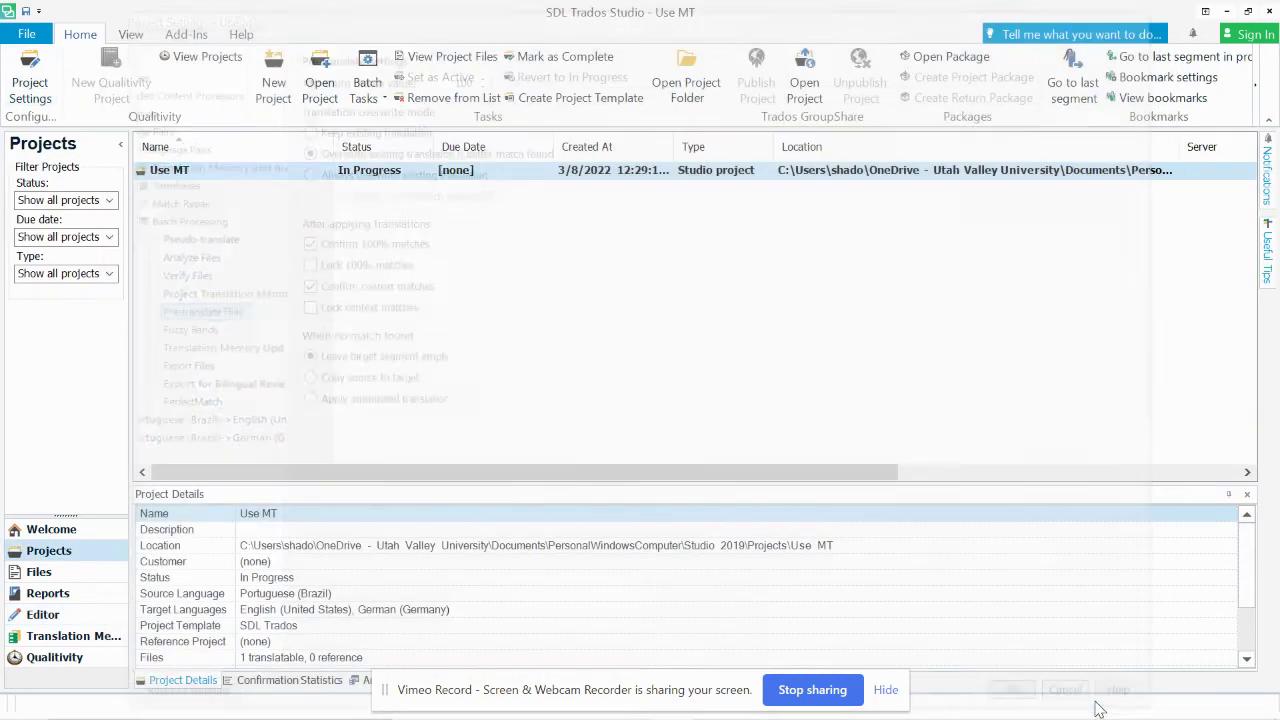
Step: Start a new project and add the Word document "O que China tem a perder ao apoiar Rússia" as its translatable file
click(270, 72)
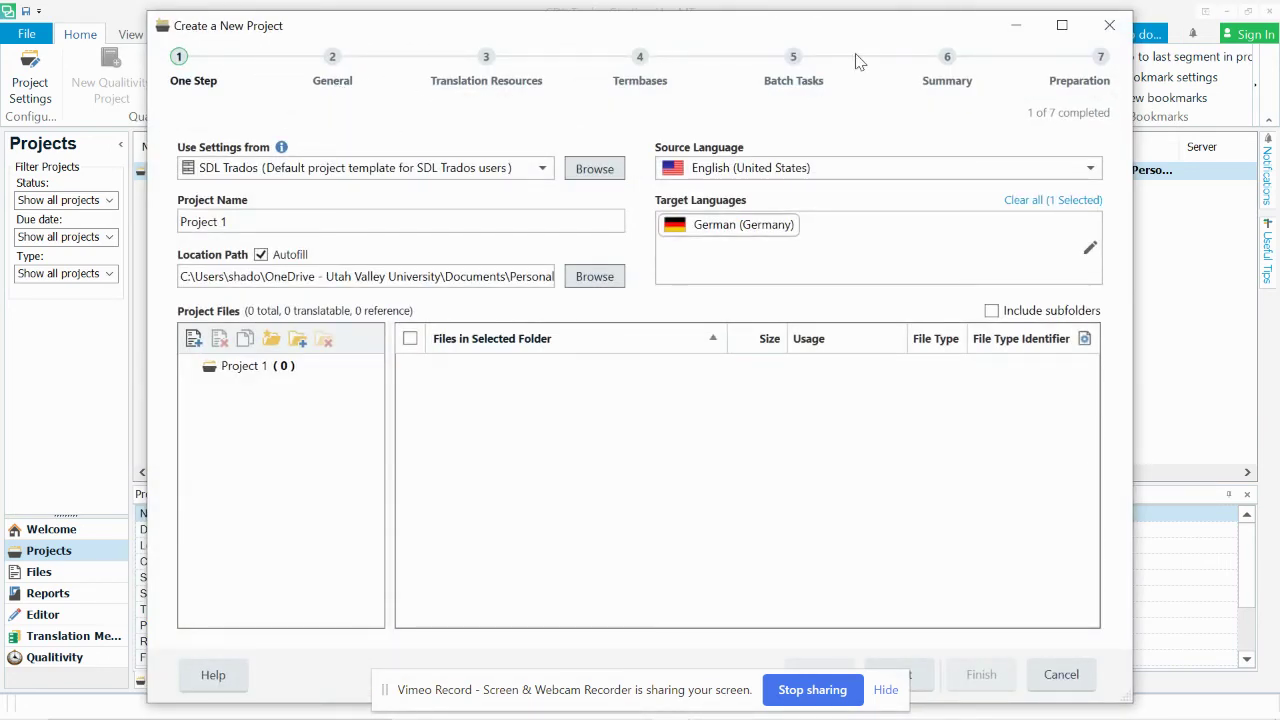
click(486, 57)
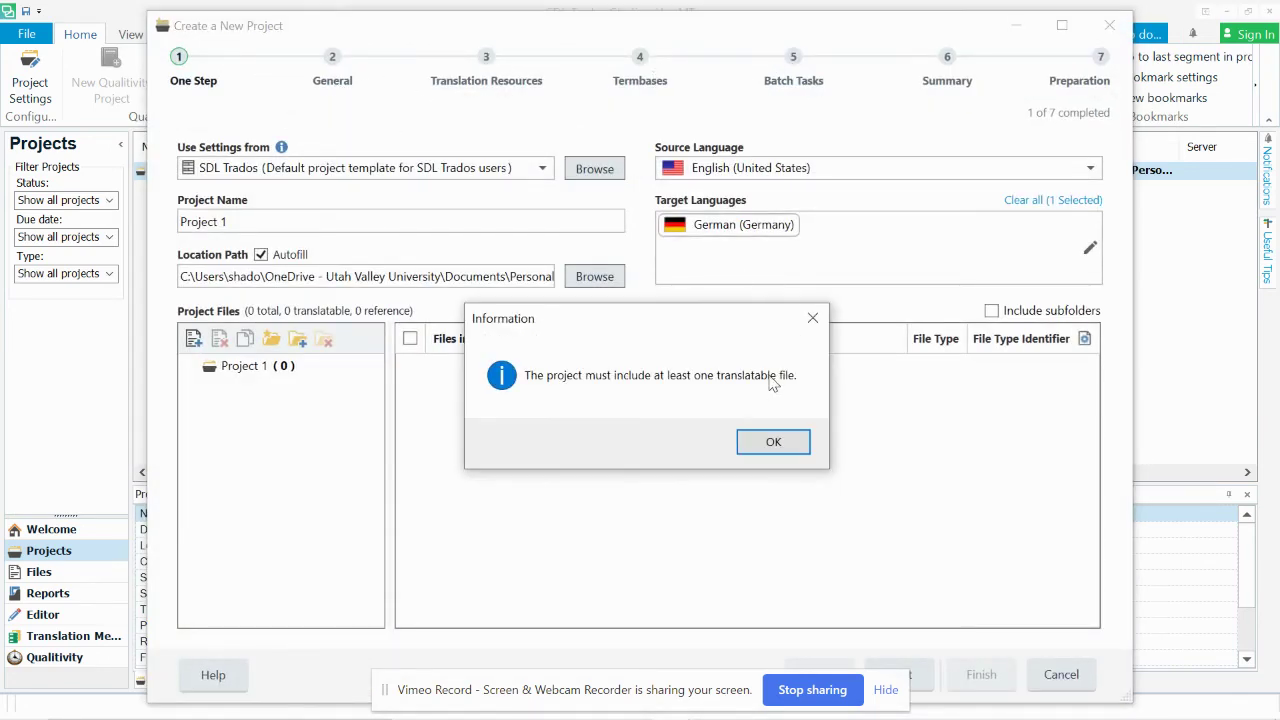
click(752, 443)
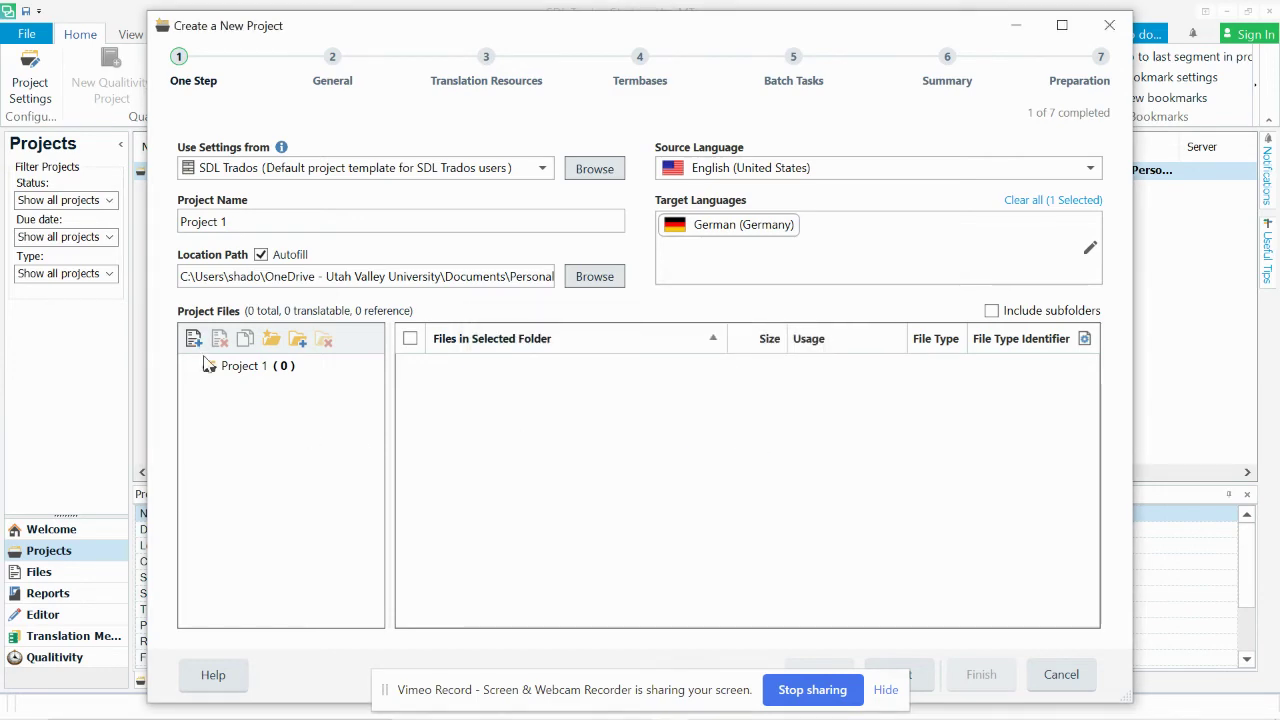
click(194, 338)
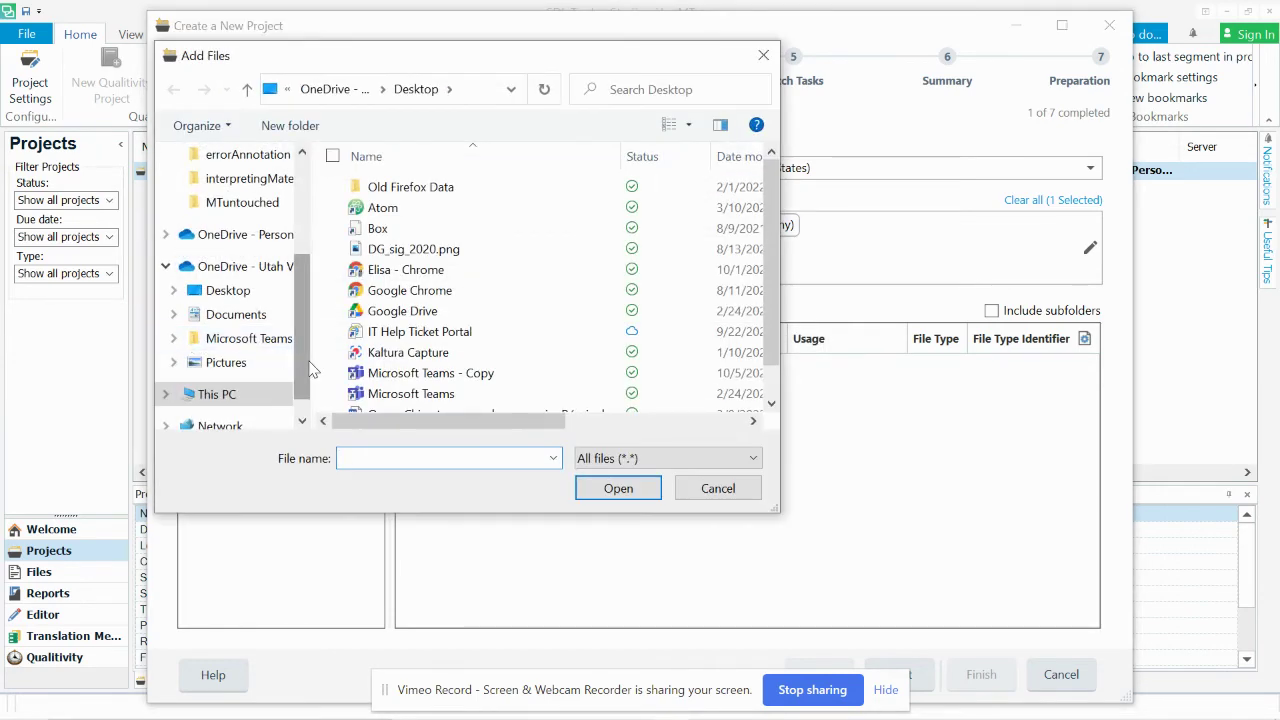
scroll(500, 309, down, 1)
click(394, 381)
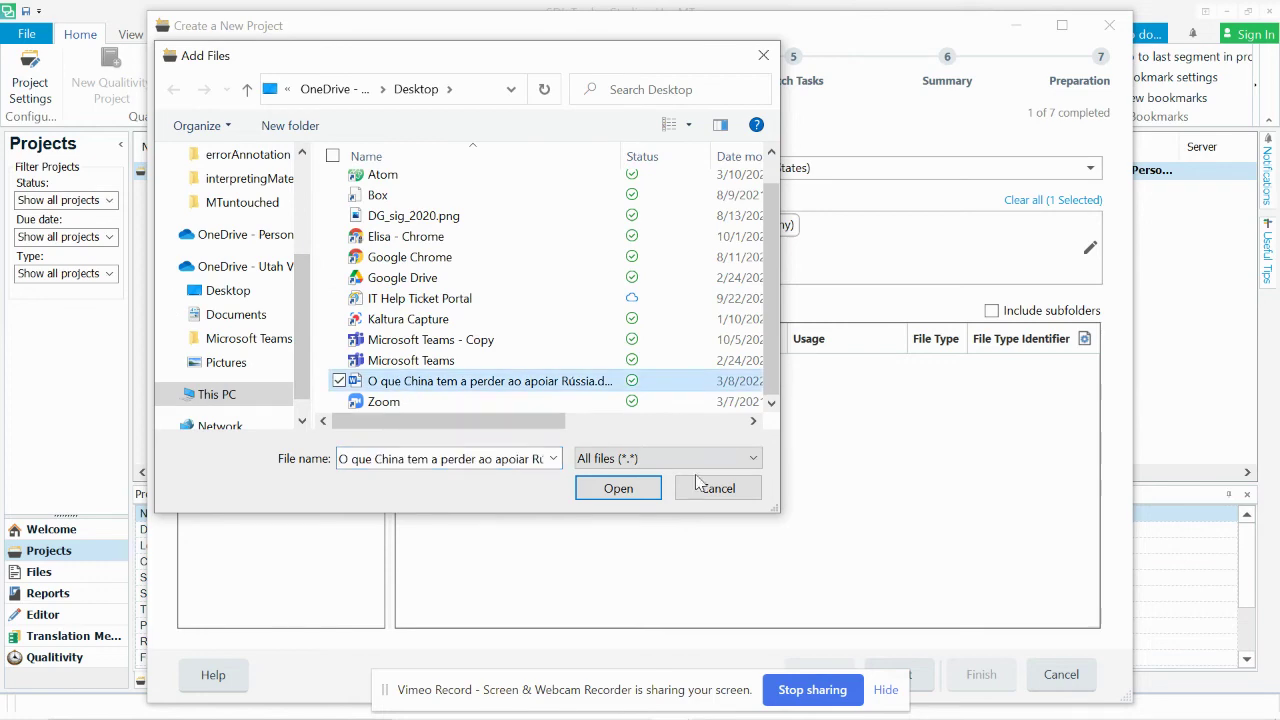
click(640, 488)
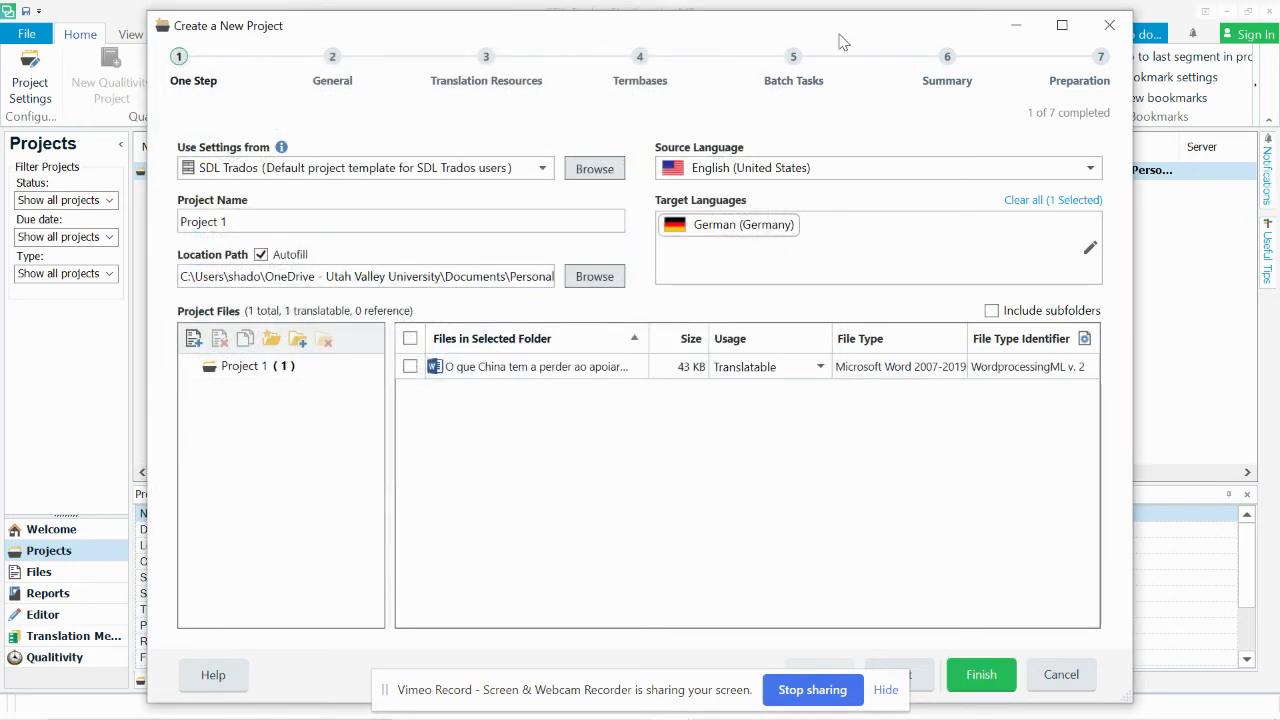
Step: Set the new project's batch task sequence to Prepare and open its Pre-translate Files settings
click(793, 58)
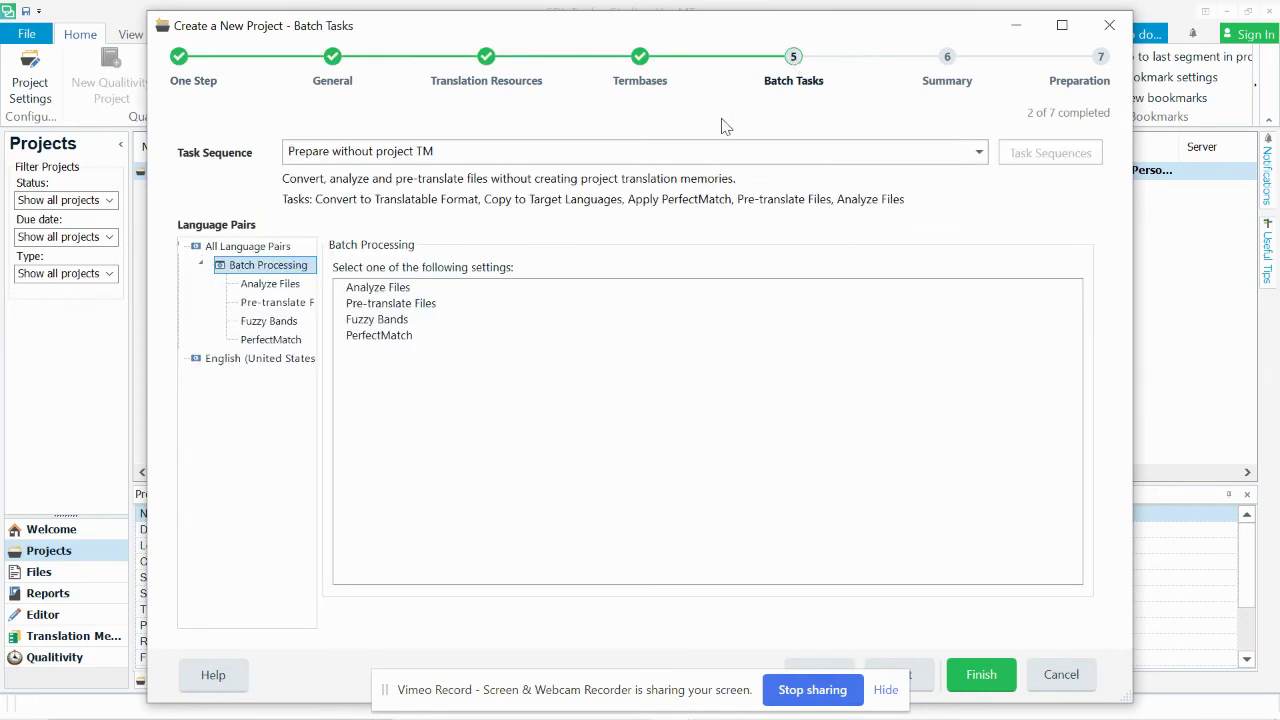
click(433, 160)
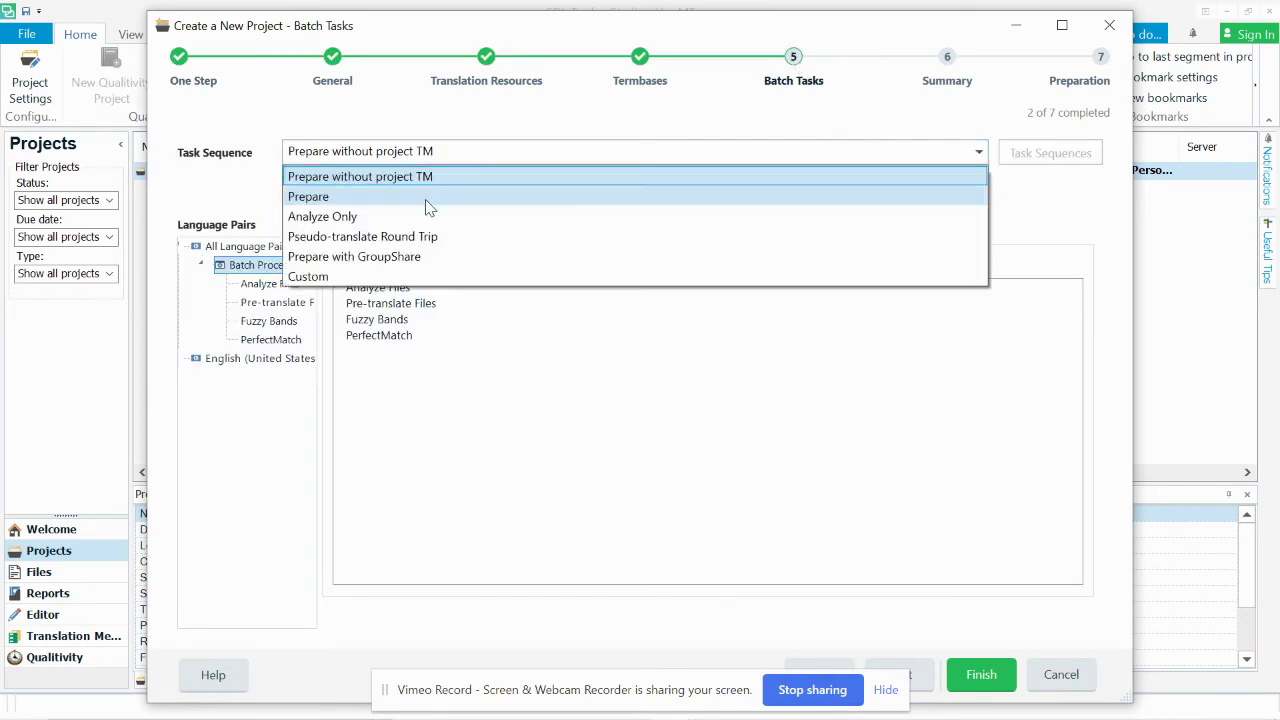
click(428, 197)
click(406, 340)
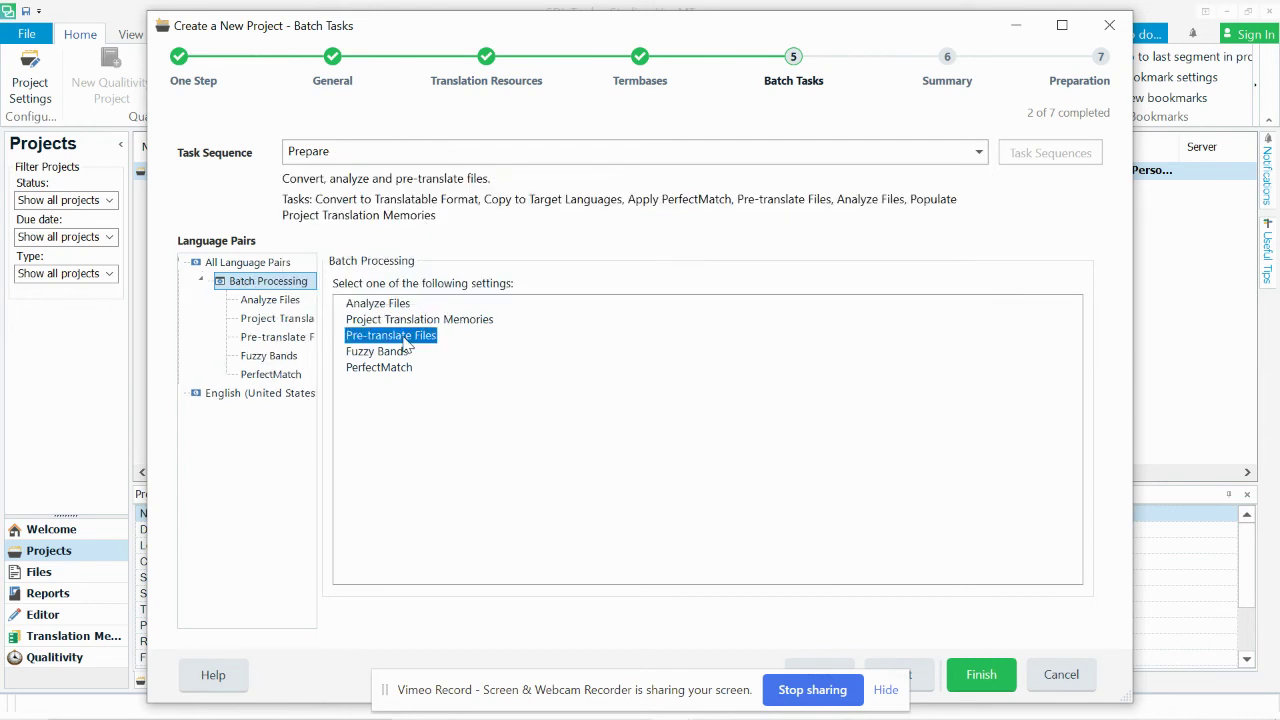
double_click(406, 344)
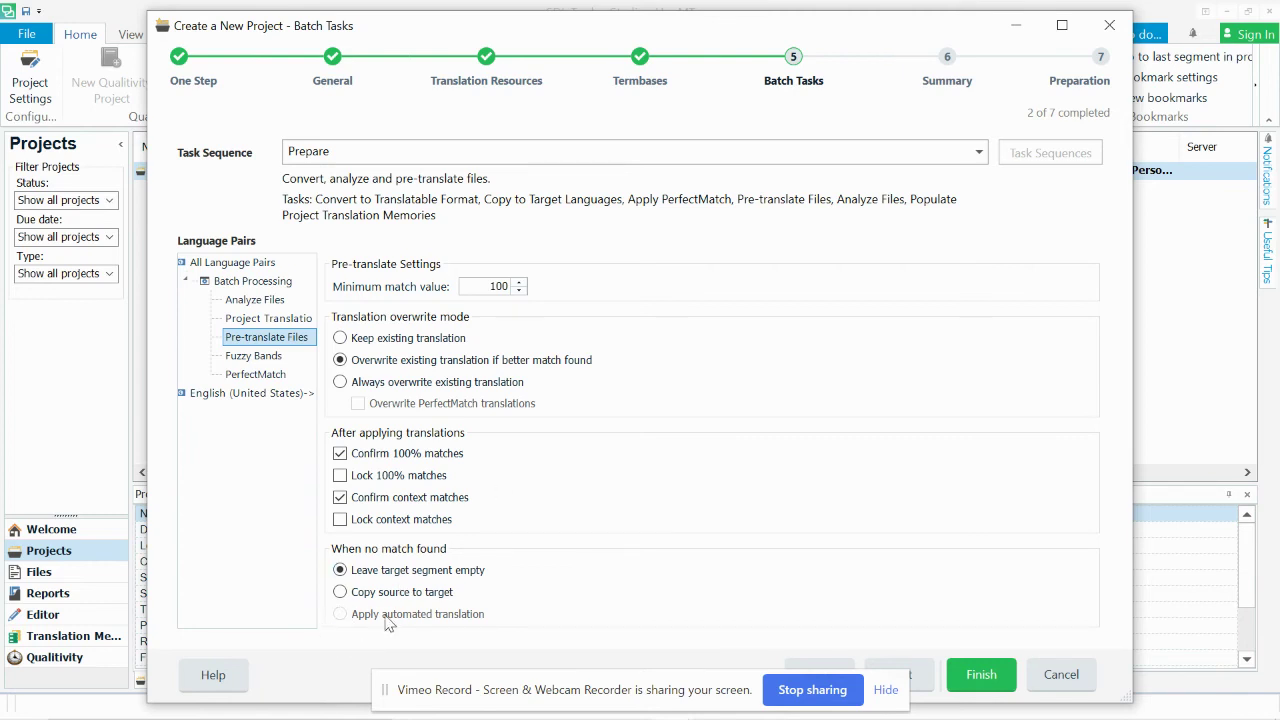
Step: Add Google Cloud Translation API to the new project's translation resources, accepting the connection and keeping the Neural MT model
click(486, 62)
click(440, 157)
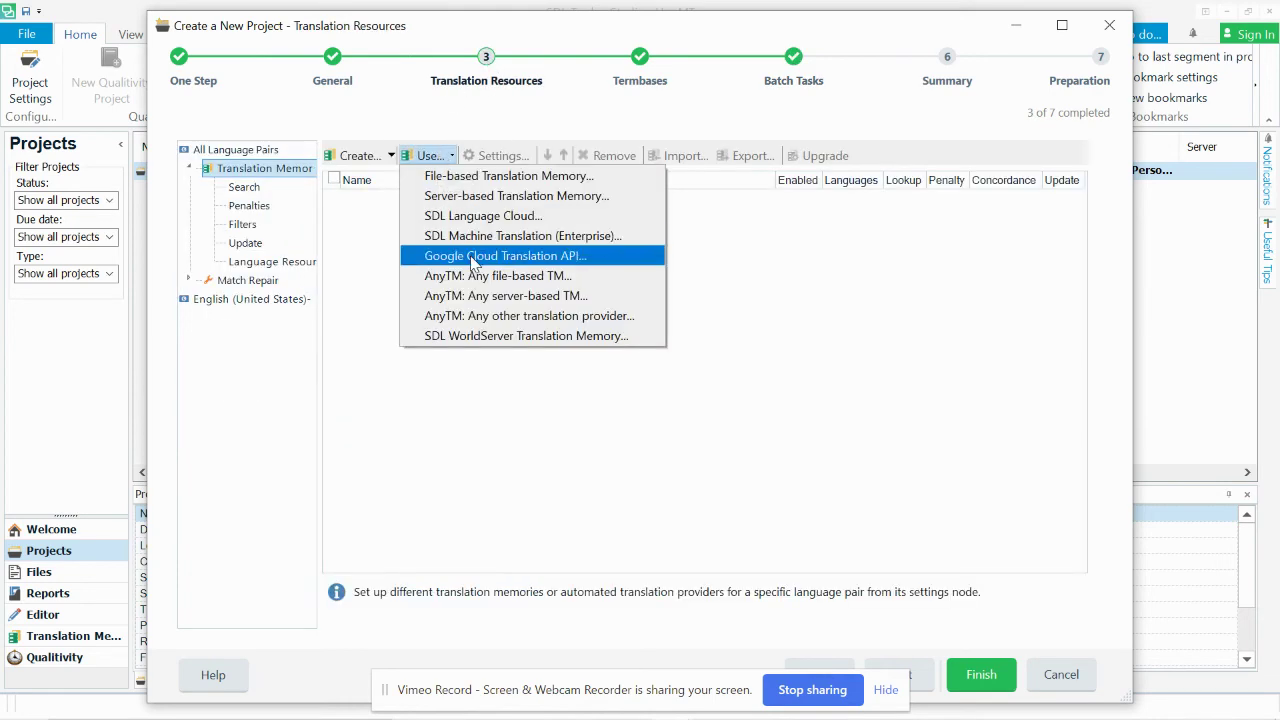
click(505, 256)
click(760, 450)
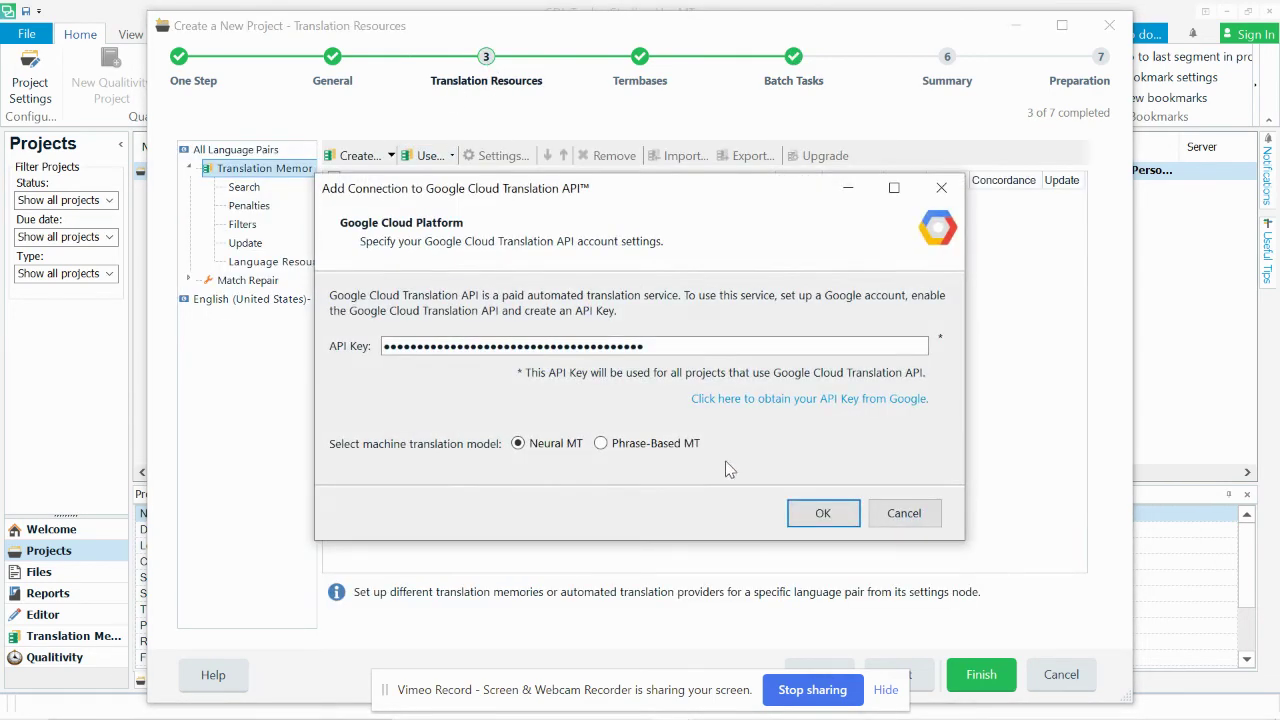
click(822, 510)
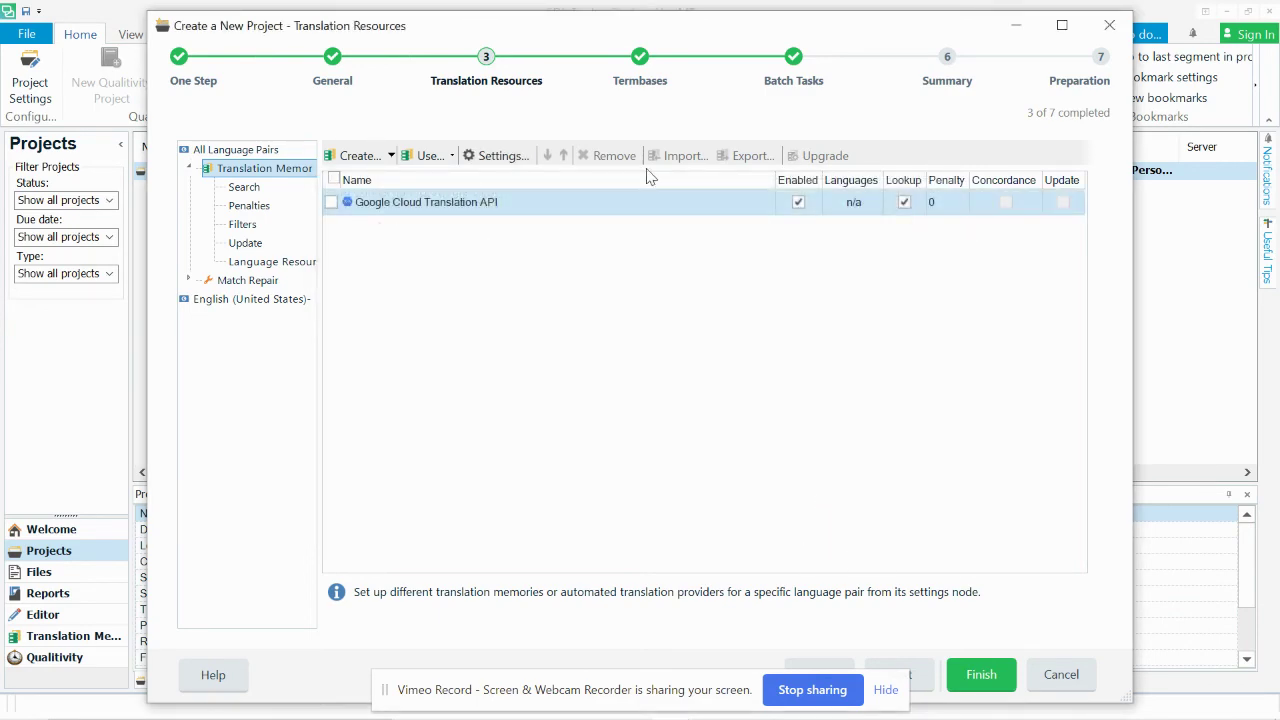
Step: Reselect the Prepare task sequence to recheck the Pre-translate Files options for unmatched segments, and cancel the new project
click(794, 62)
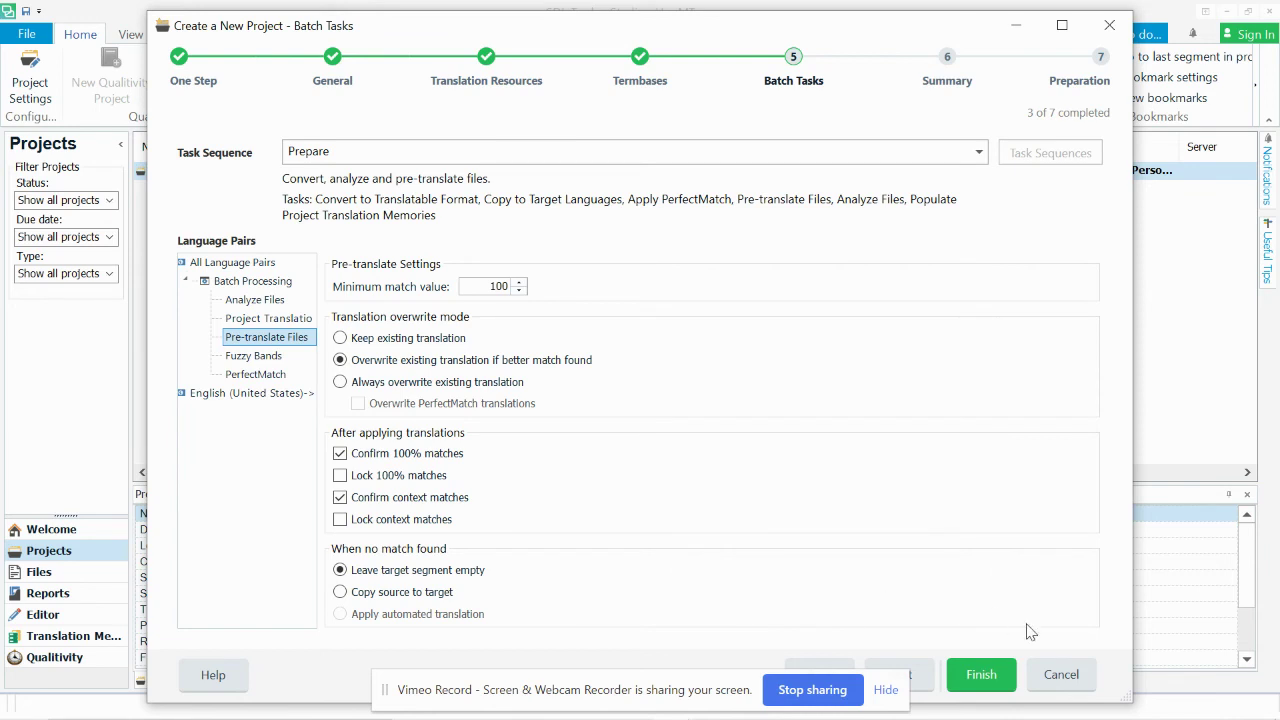
click(422, 150)
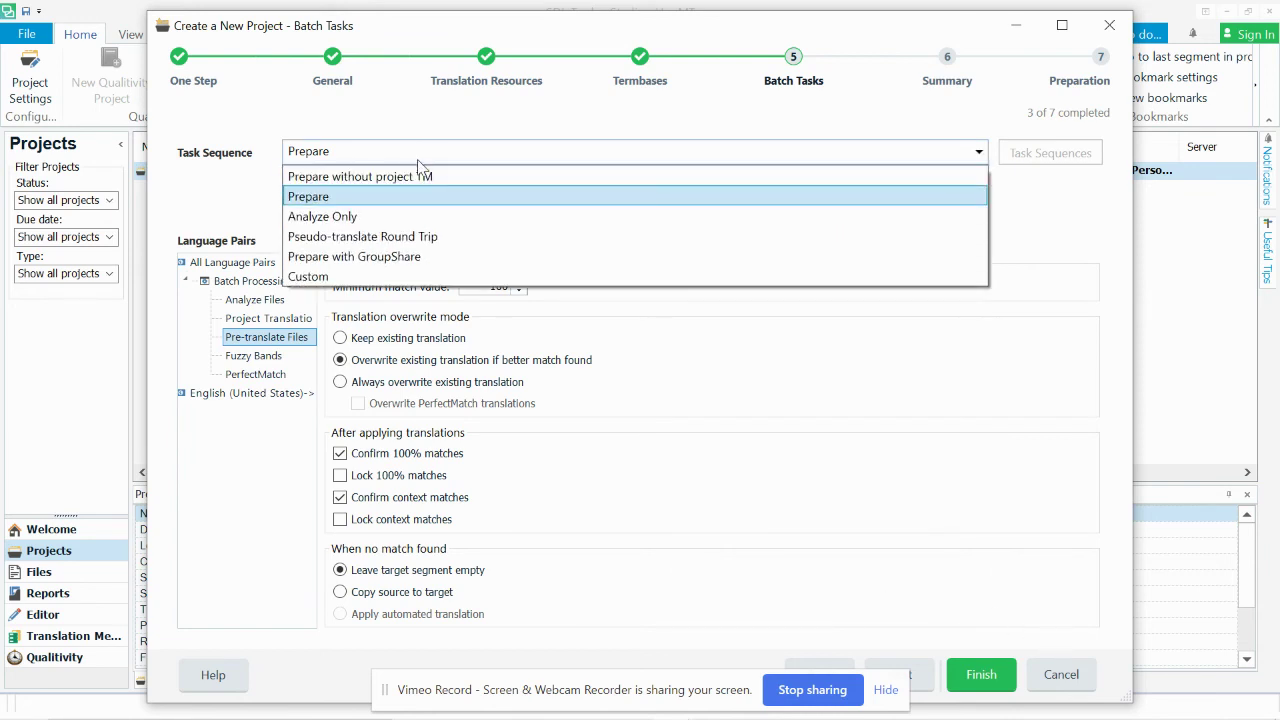
click(415, 176)
click(410, 152)
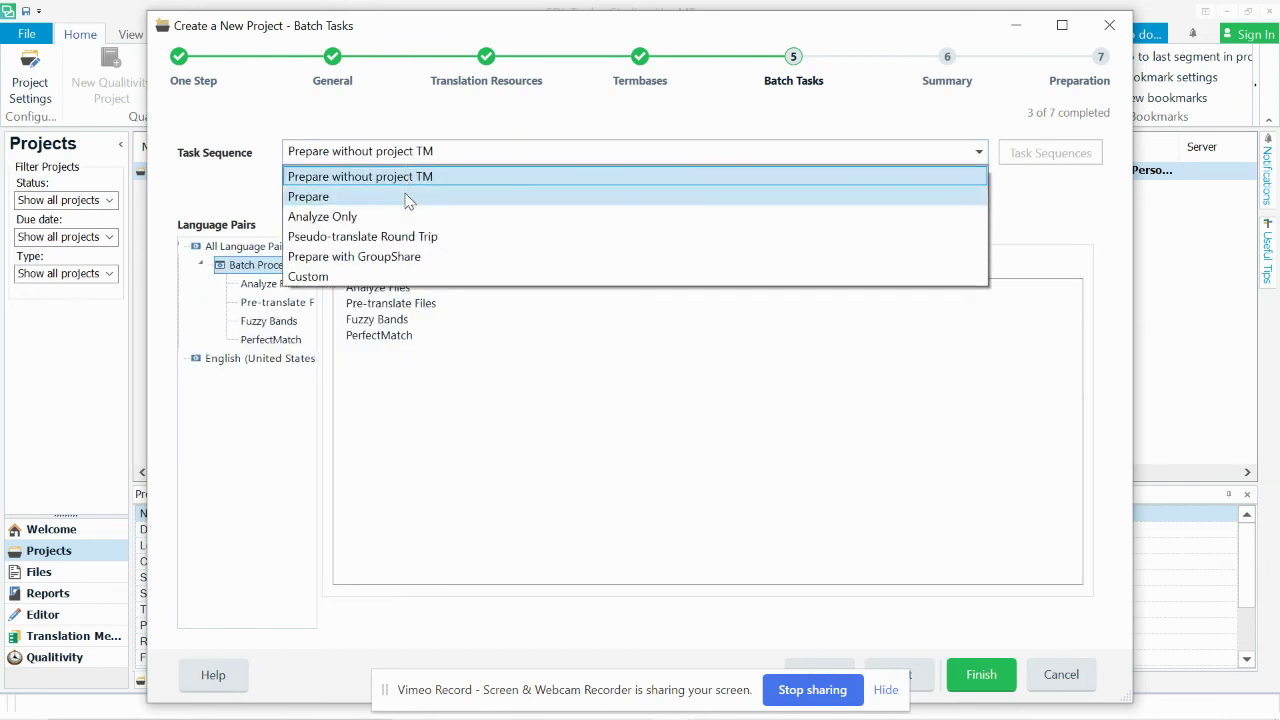
click(406, 197)
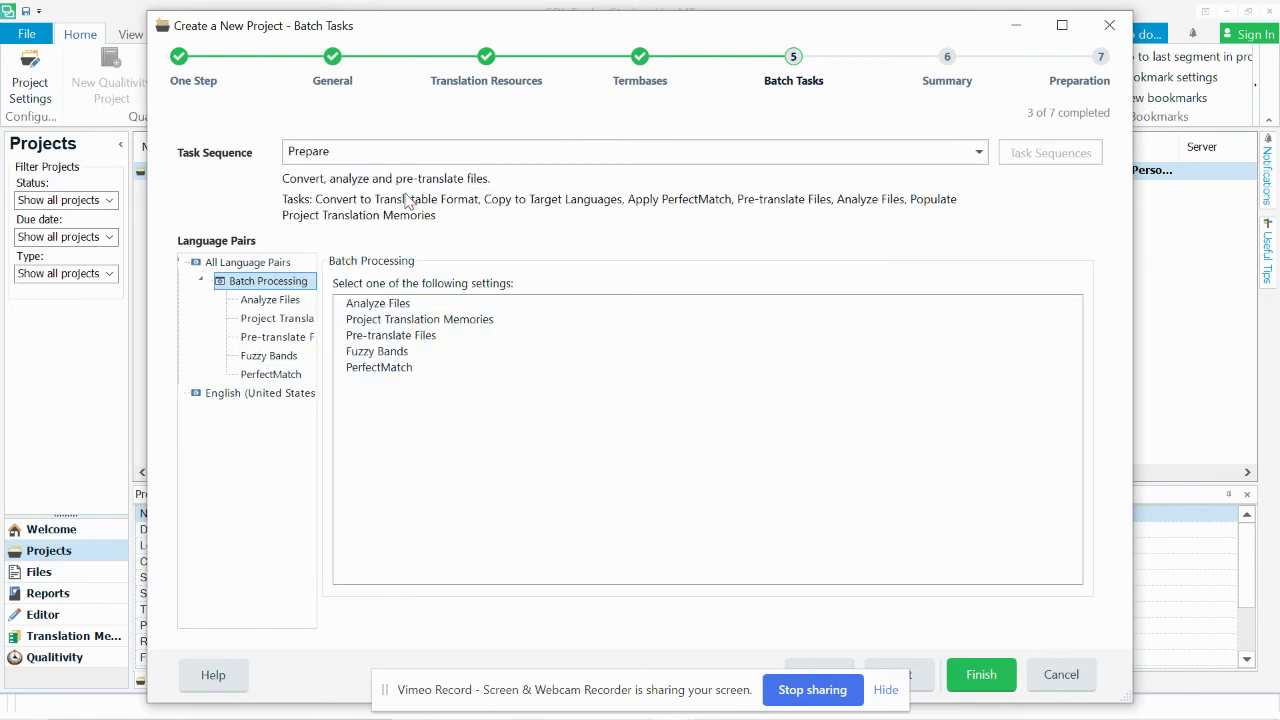
double_click(390, 338)
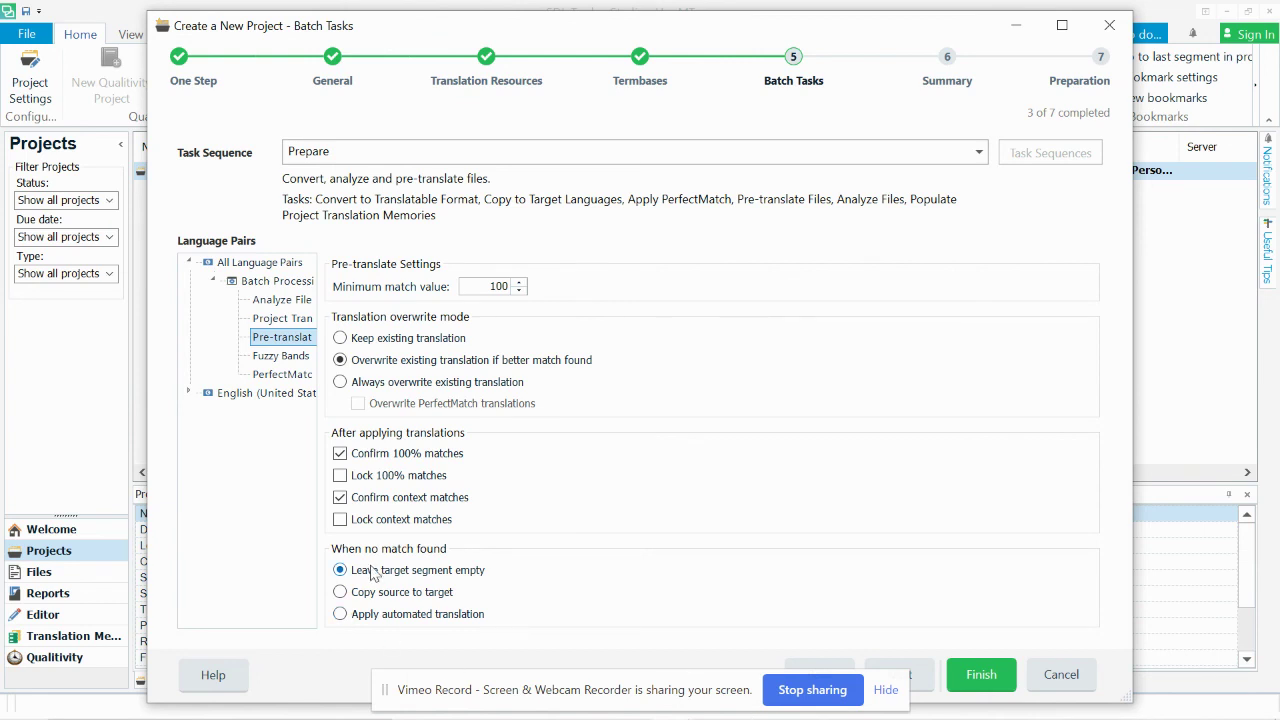
click(1083, 683)
click(680, 446)
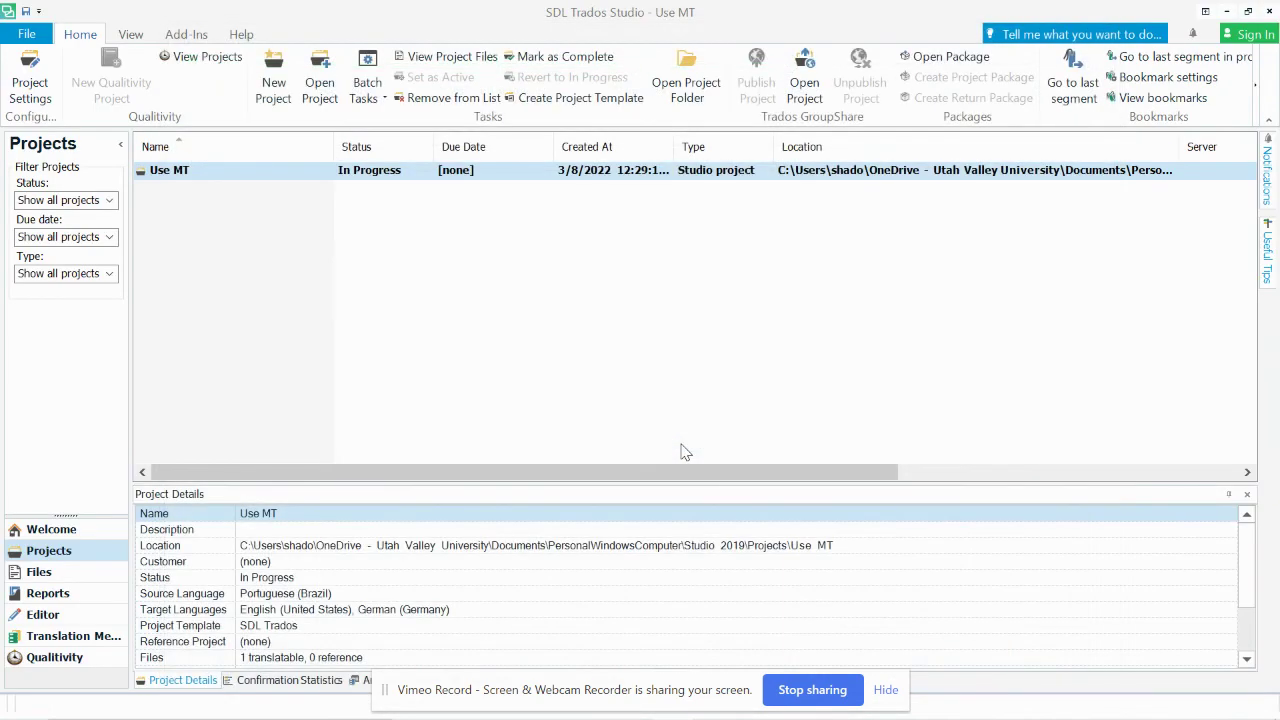